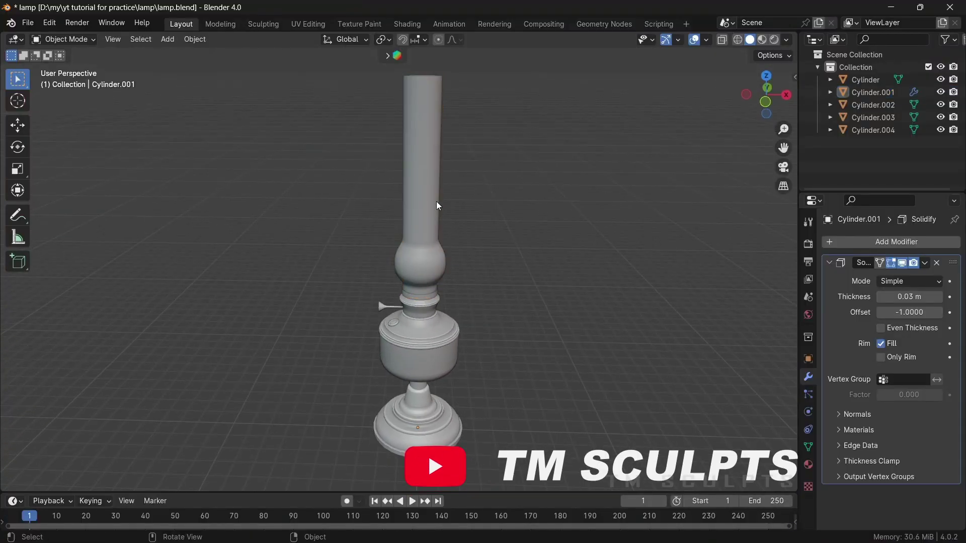
Switch to the Shading workspace and orbit to view the lamp from the side.
click(406, 24)
middle_drag(490, 179, 518, 238)
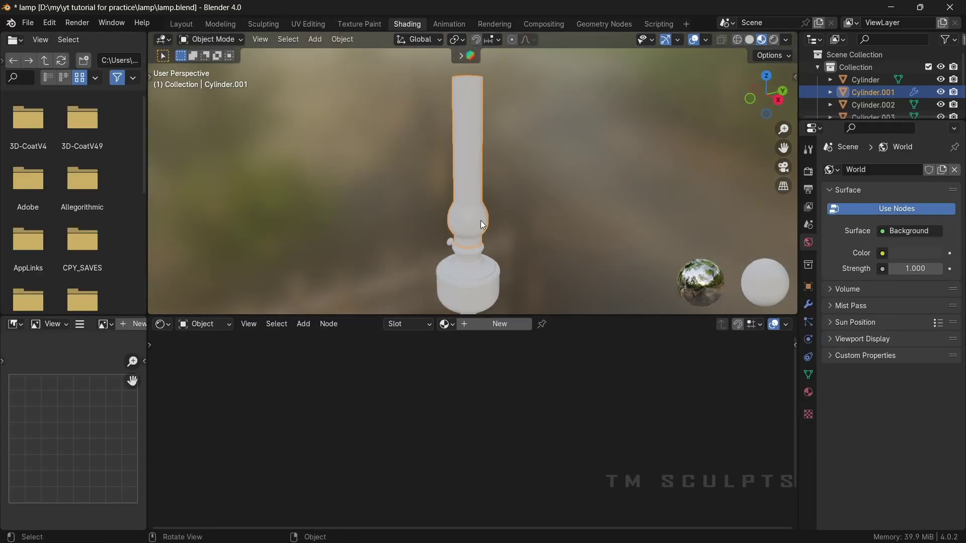
Give the chimney a new material with an Image Texture node feeding Base Color.
click(488, 332)
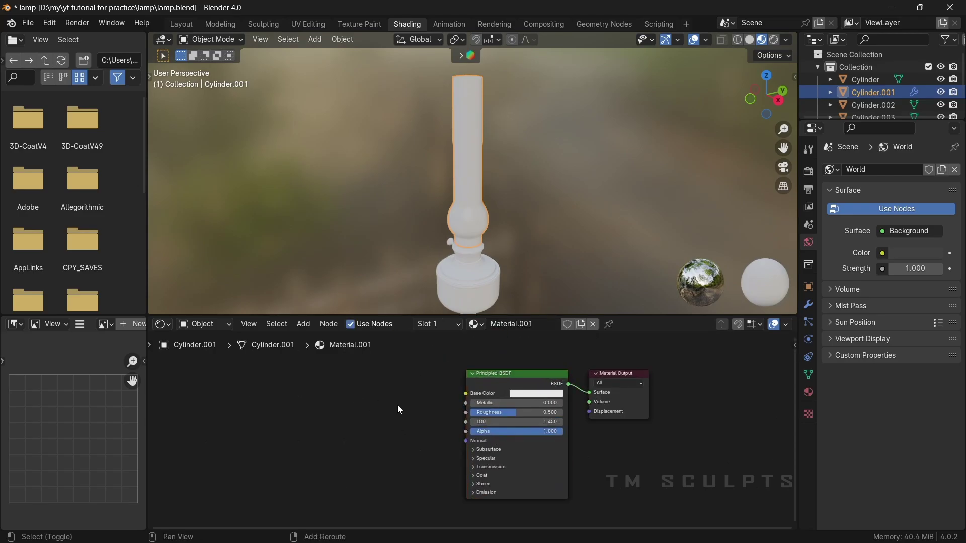
key(shift+a)
click(366, 357)
text(ima)
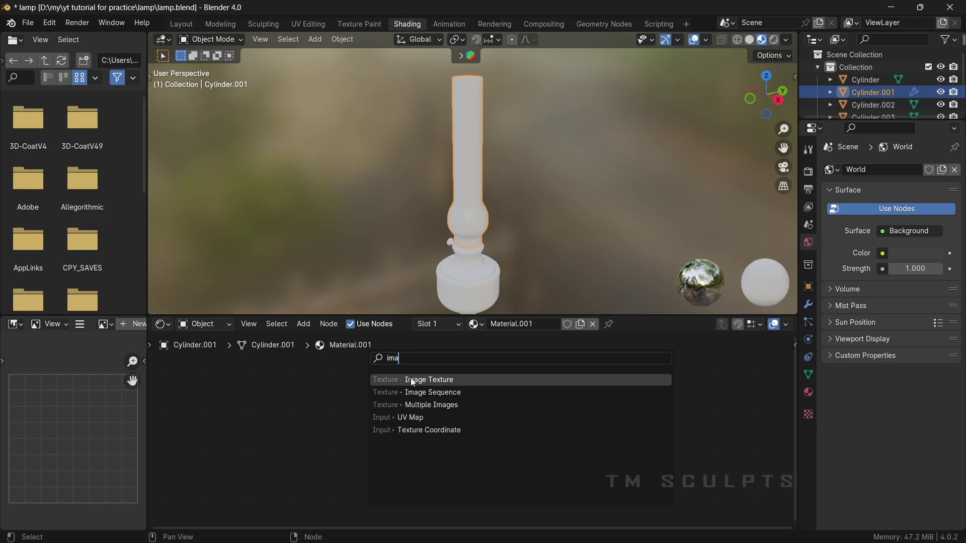
click(413, 382)
drag(464, 384, 463, 385)
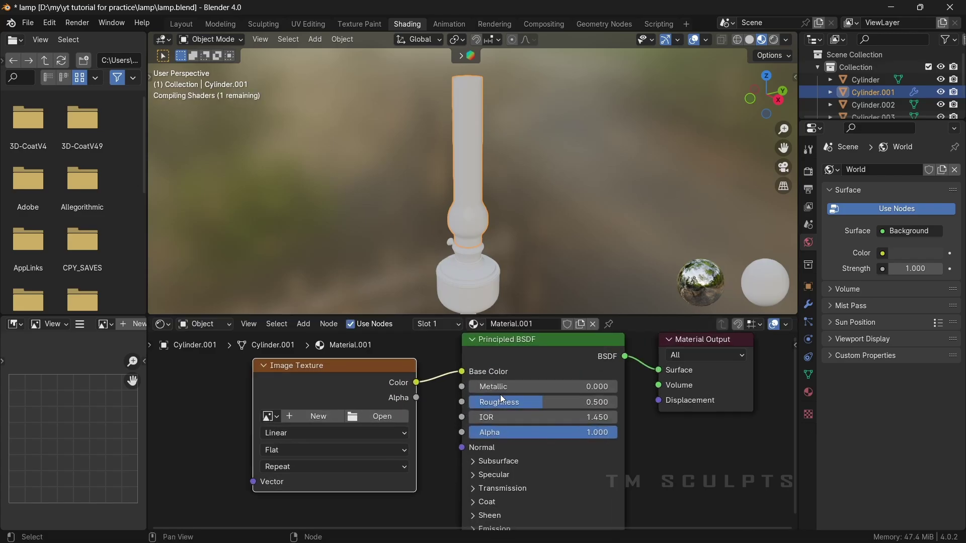
scroll(499, 394, up, 2)
scroll(414, 154, up, 2)
scroll(499, 185, up, 3)
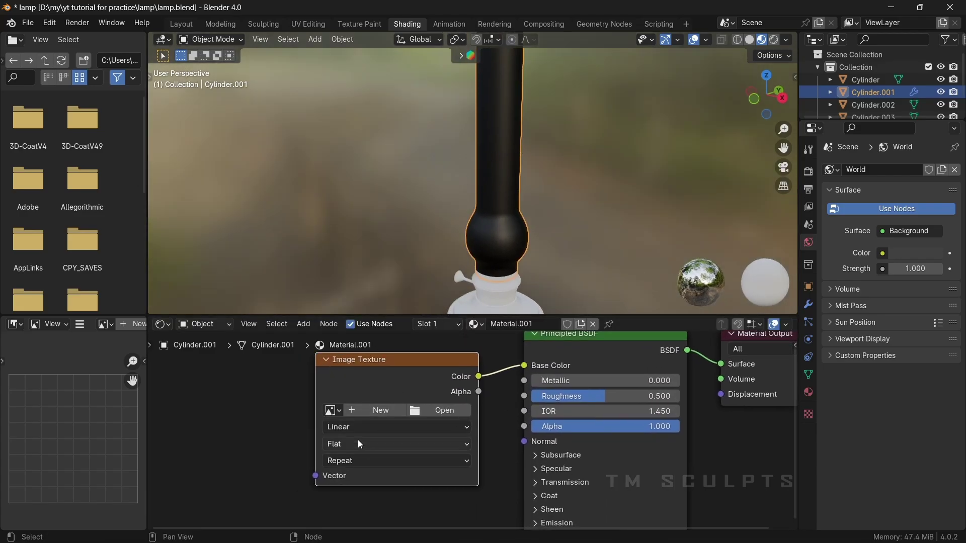
Generate a new 2048 × 2048 UV Grid image for the texture node.
click(378, 410)
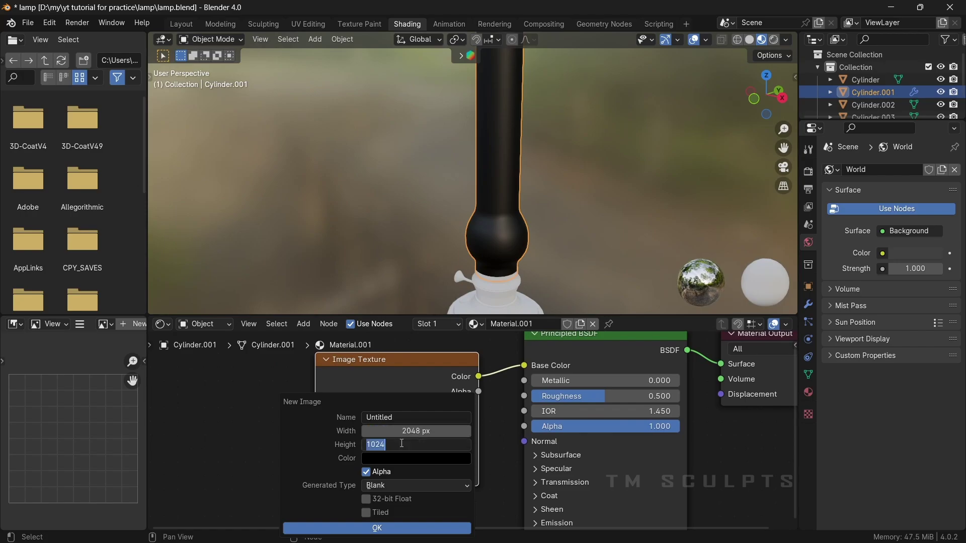
click(405, 486)
click(389, 518)
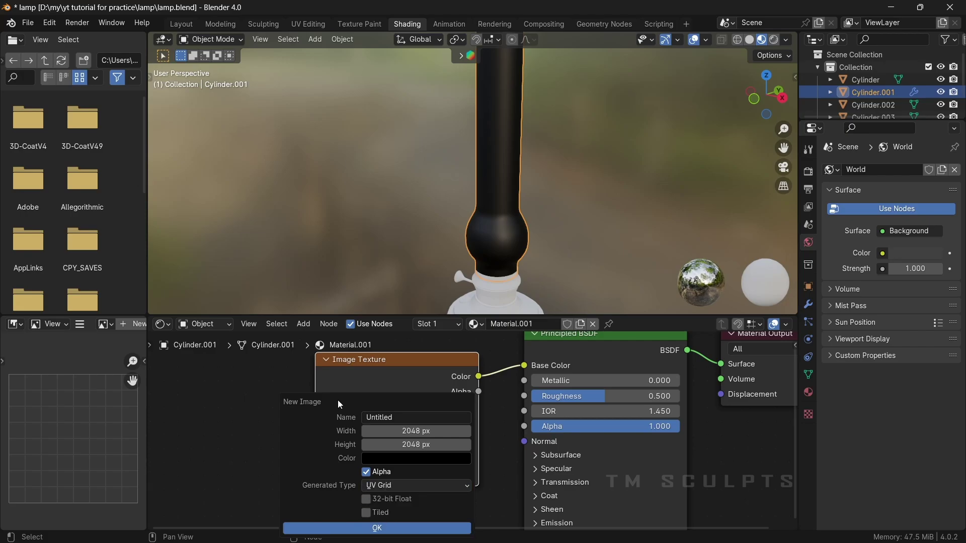
click(377, 497)
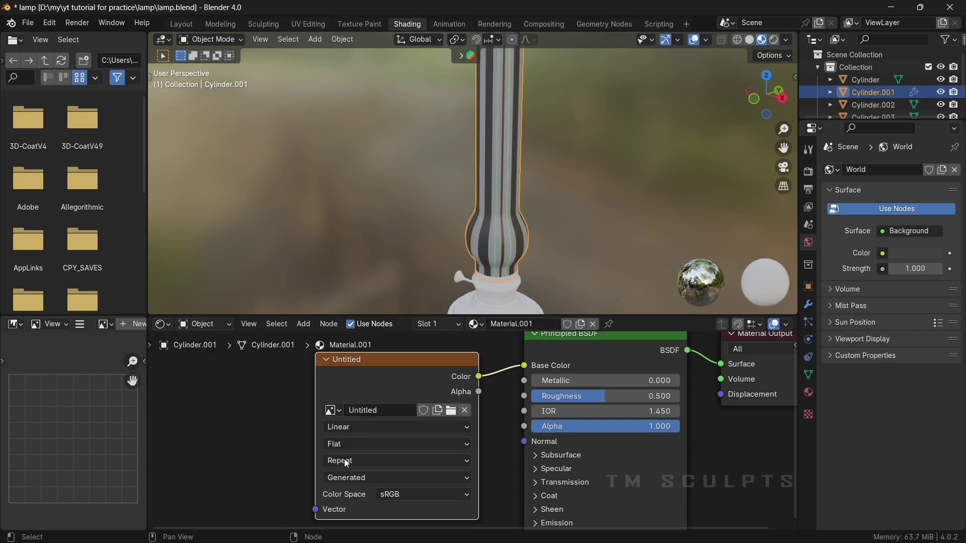
scroll(481, 134, down, 3)
middle_drag(481, 134, 490, 128)
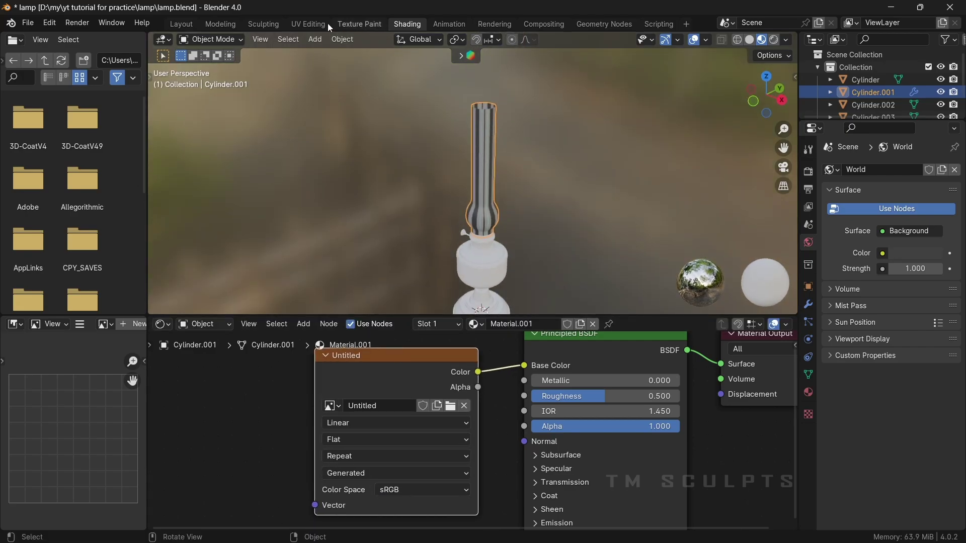
In UV Editing, isolate the chimney in local view and view it from the front side.
click(307, 25)
scroll(556, 184, down, 2)
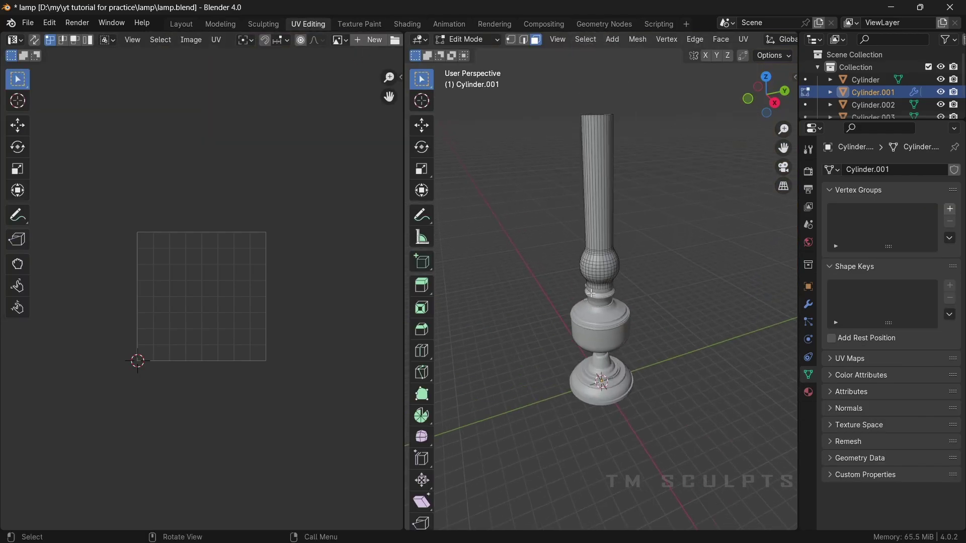
mouse_move(556, 184)
middle_down()
mouse_move(623, 326)
mouse_move(582, 323)
mouse_move(632, 323)
mouse_move(582, 338)
mouse_move(613, 336)
mouse_move(619, 311)
mouse_move(595, 209)
mouse_move(635, 189)
middle_up()
key(KP_Divide)
key(KP_1)
key(KP_1)
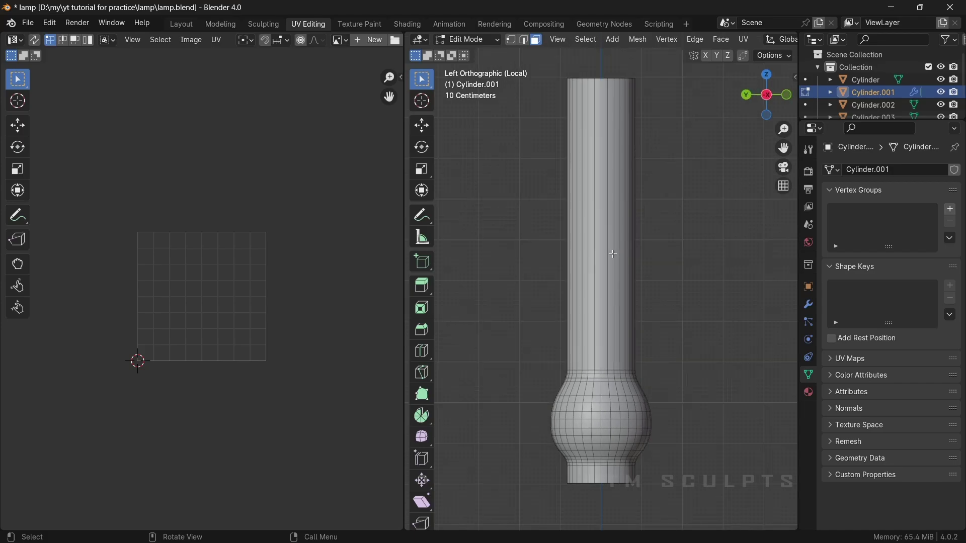
Select an edge loop on the chimney and mark it as a seam.
key(l)
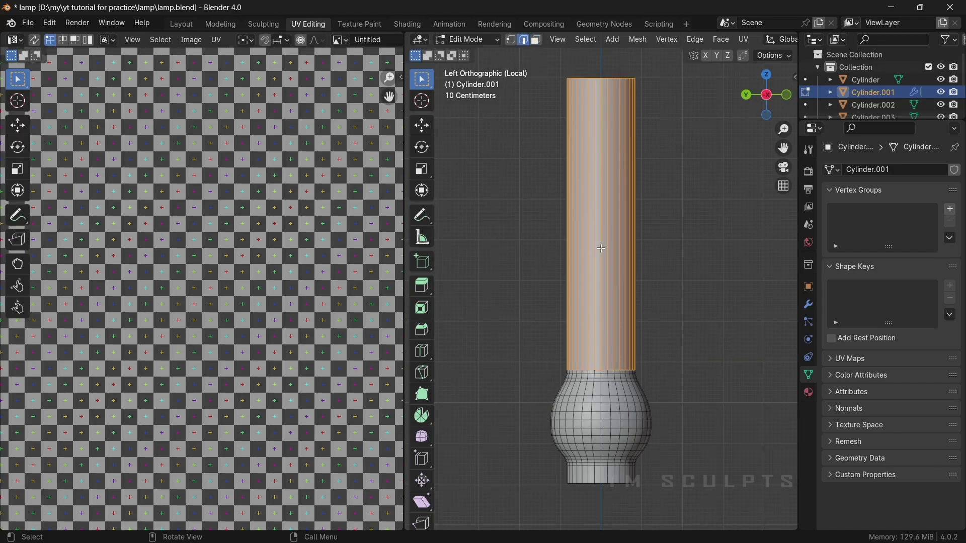
right_click(602, 248)
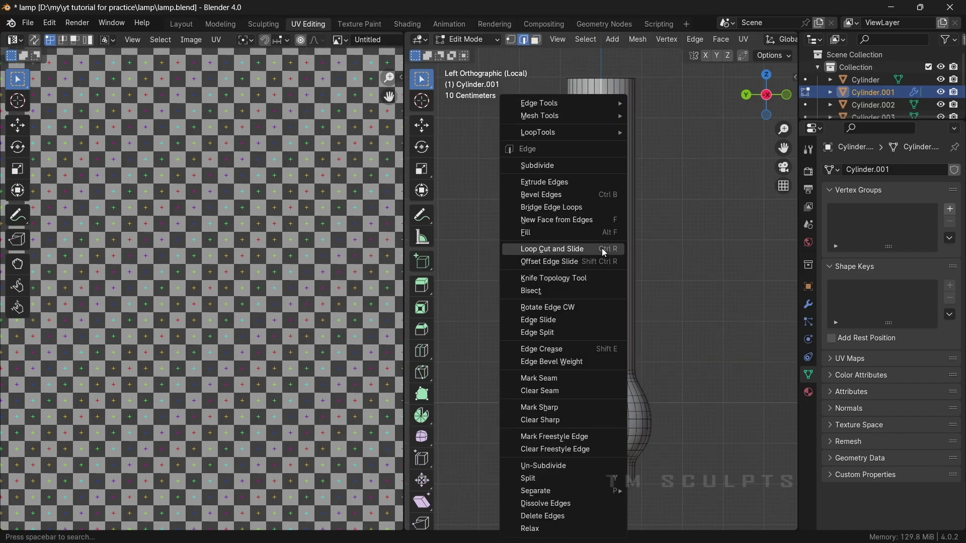
click(571, 379)
middle_drag(622, 273, 572, 319)
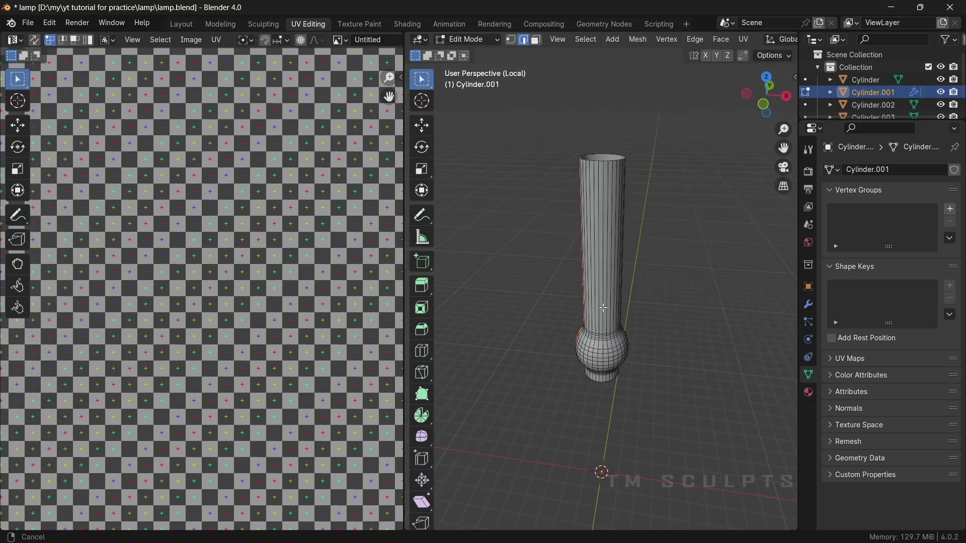
middle_drag(575, 297, 558, 329)
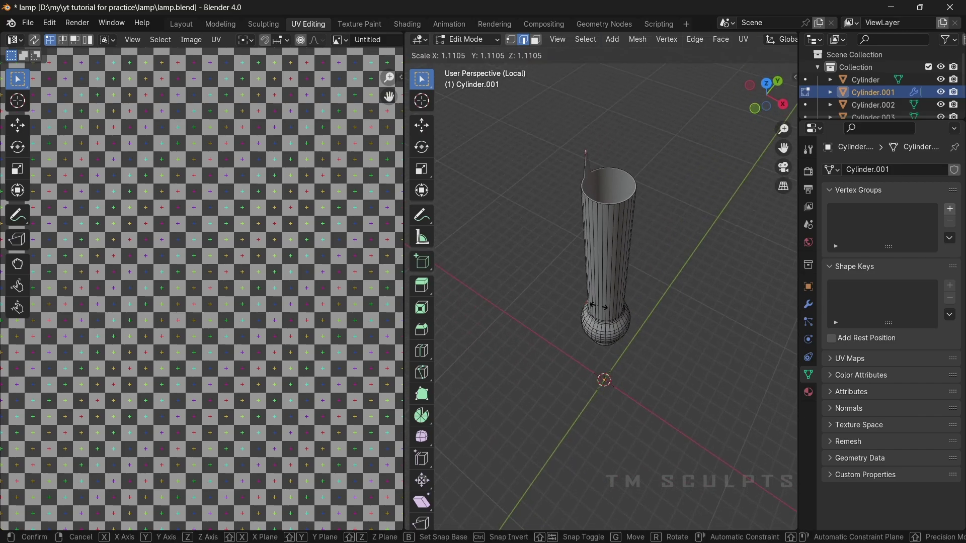
key(Escape)
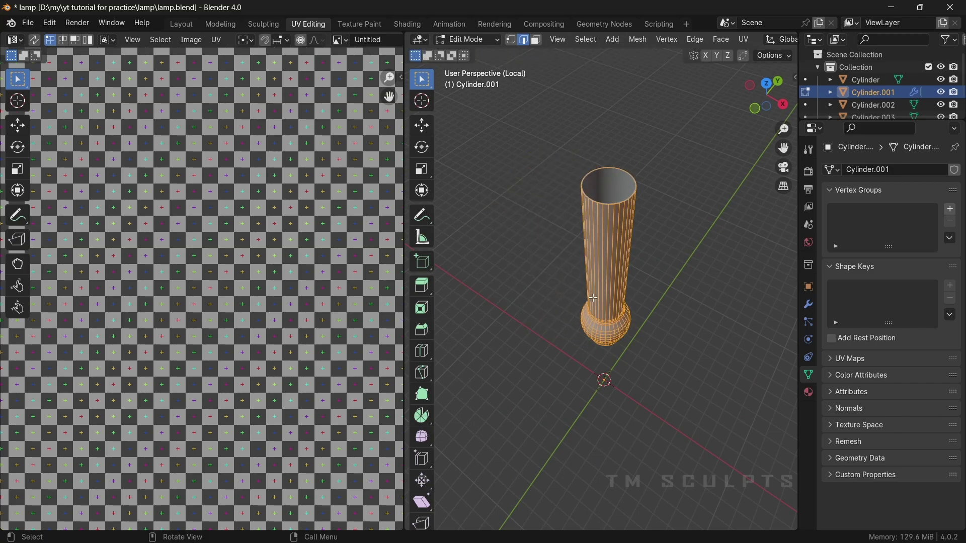
middle_drag(617, 304, 609, 296)
Unwrap the chimney, move its UV islands toward the image centre, and return to Object Mode.
key(u)
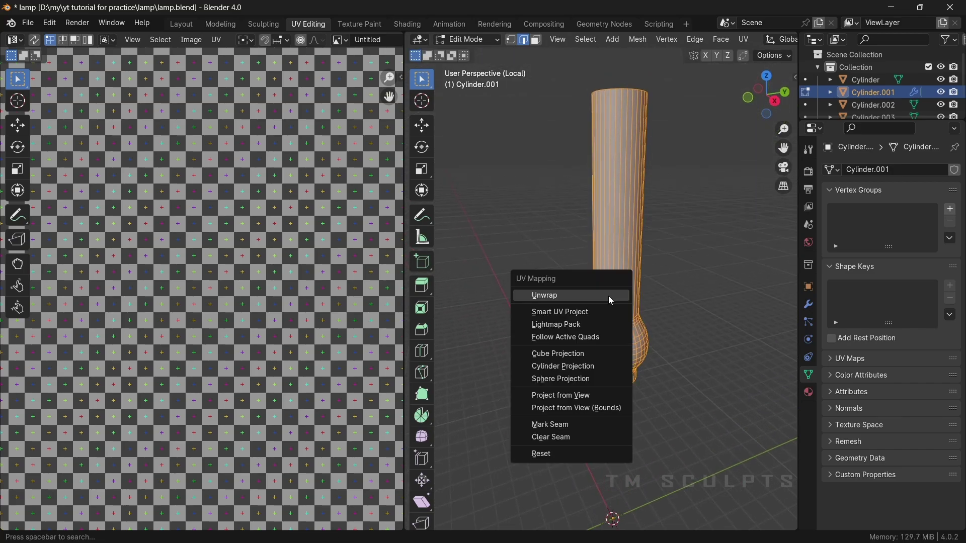
click(608, 296)
scroll(263, 288, down, 2)
scroll(241, 295, down, 3)
scroll(212, 303, up, 1)
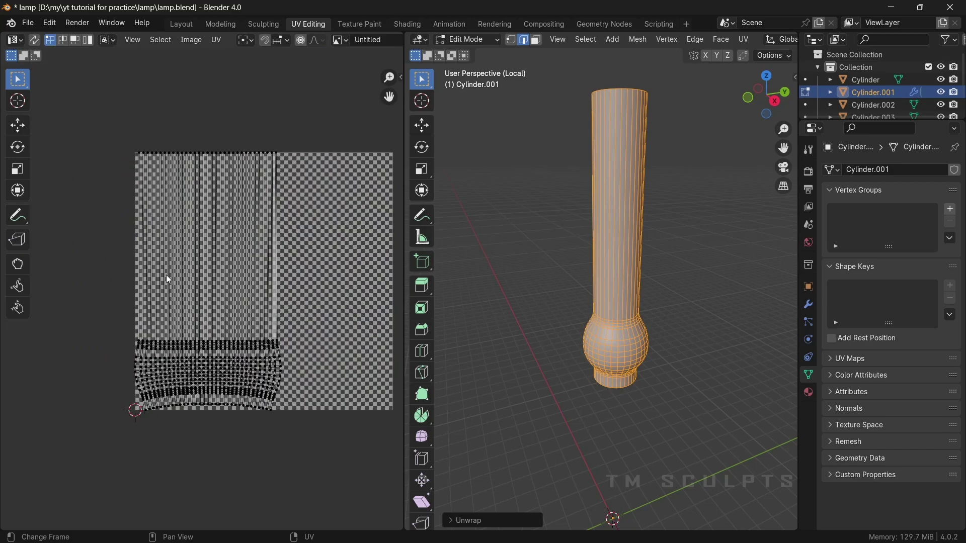
key(a)
middle_drag(255, 332, 205, 338)
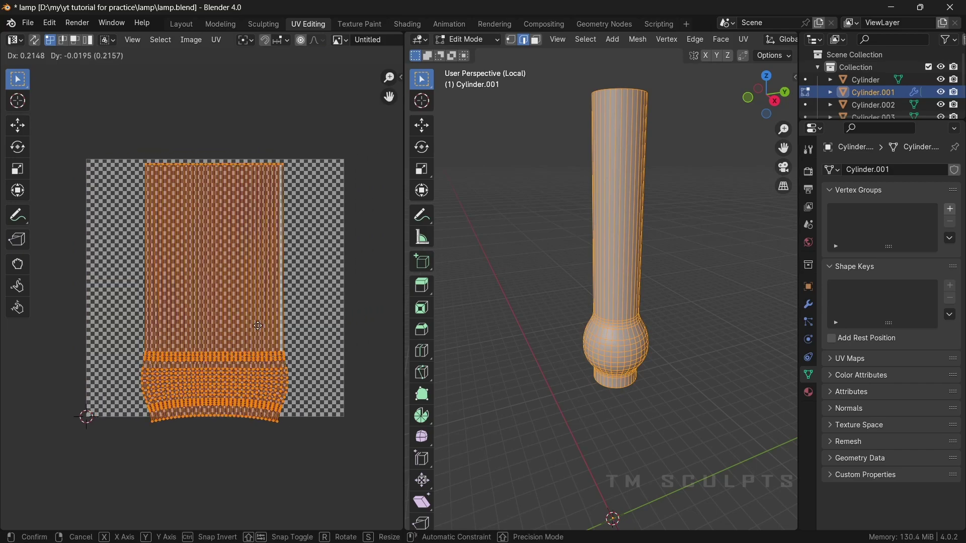
key(Tab)
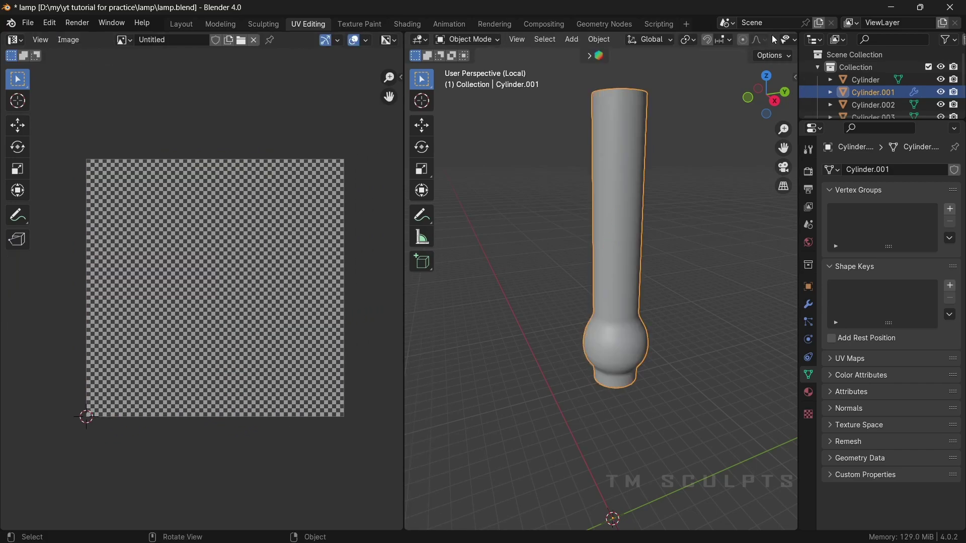
Set solid shading to a different studio light with Texture colour, showing the chimney's checker.
click(787, 41)
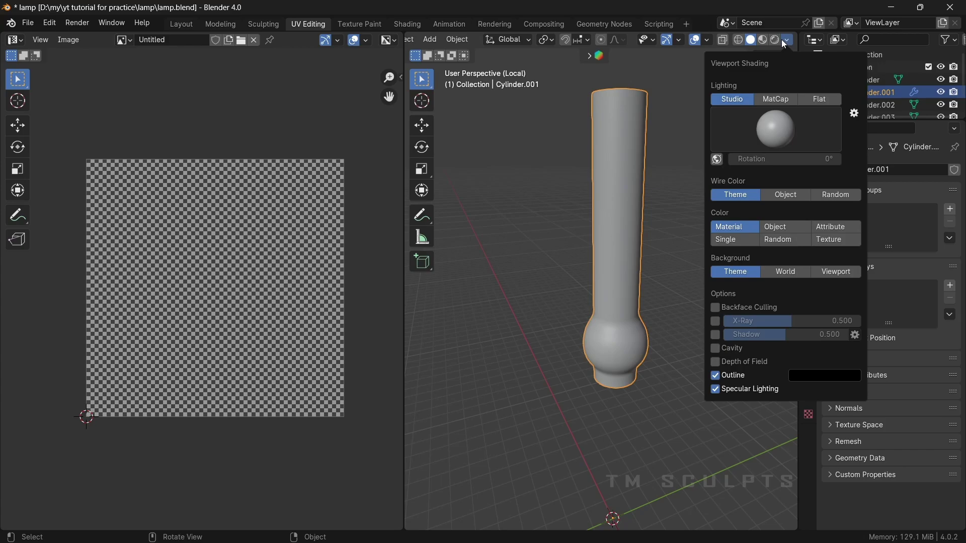
click(778, 136)
click(744, 148)
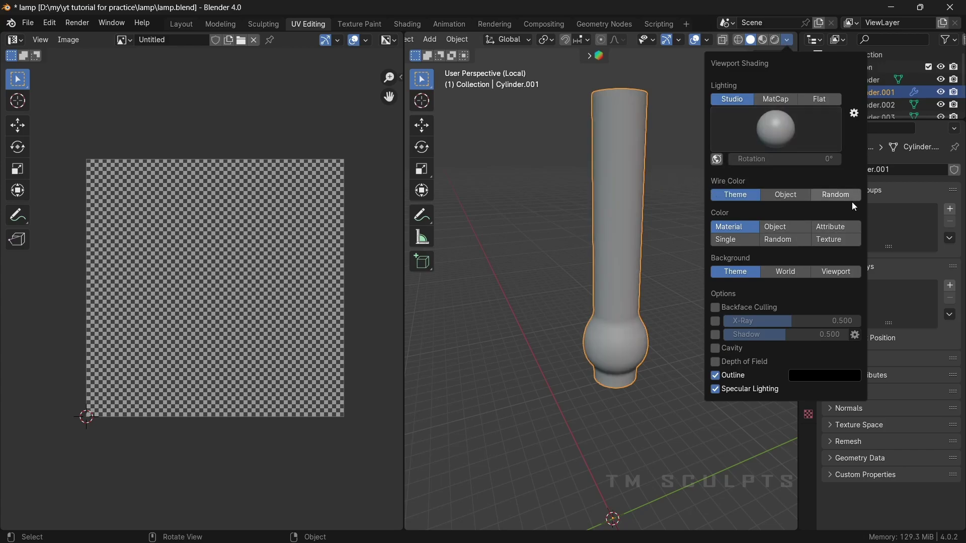
click(826, 248)
mouse_move(679, 296)
middle_down()
mouse_move(618, 271)
mouse_move(610, 366)
middle_up()
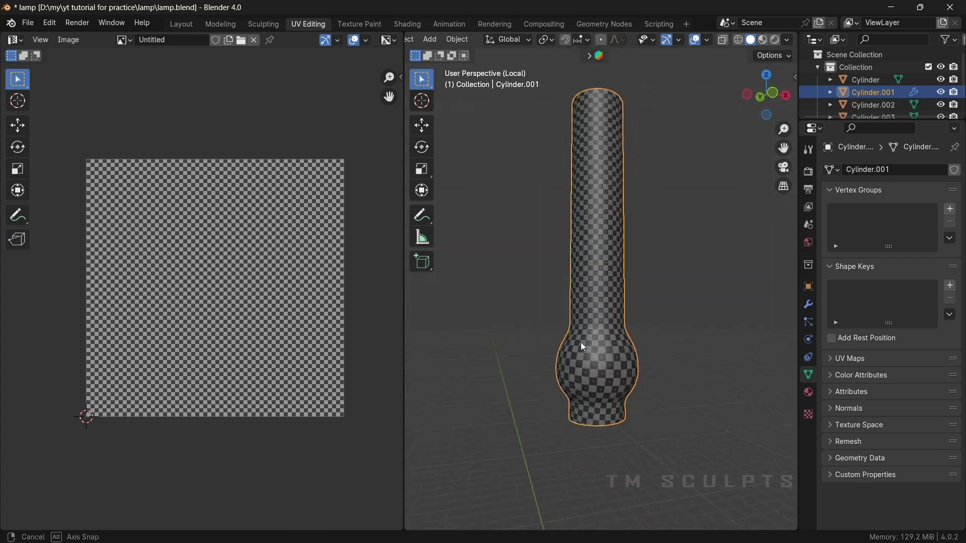
Leave local view to show the whole lamp and reselect the chimney.
key(KP_Divide)
click(606, 338)
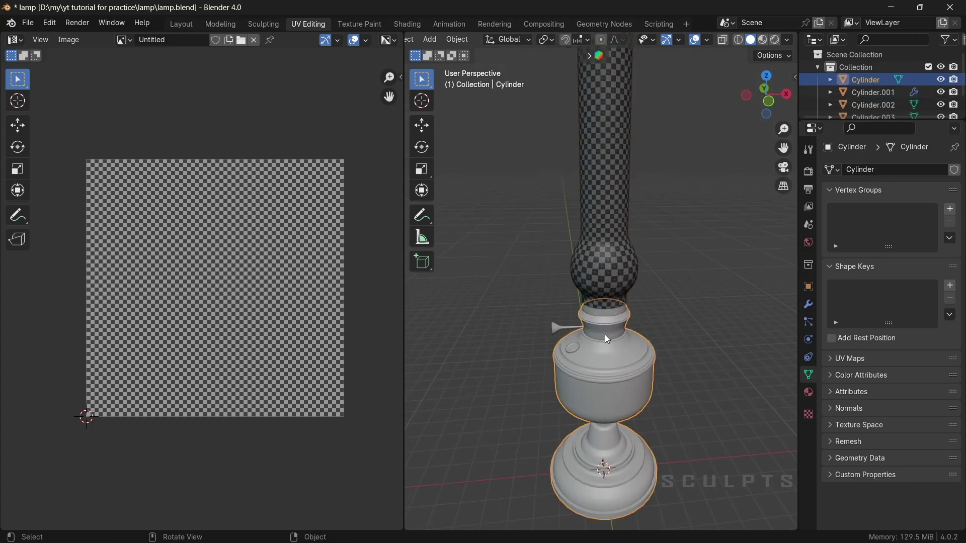
scroll(626, 296, up, 5)
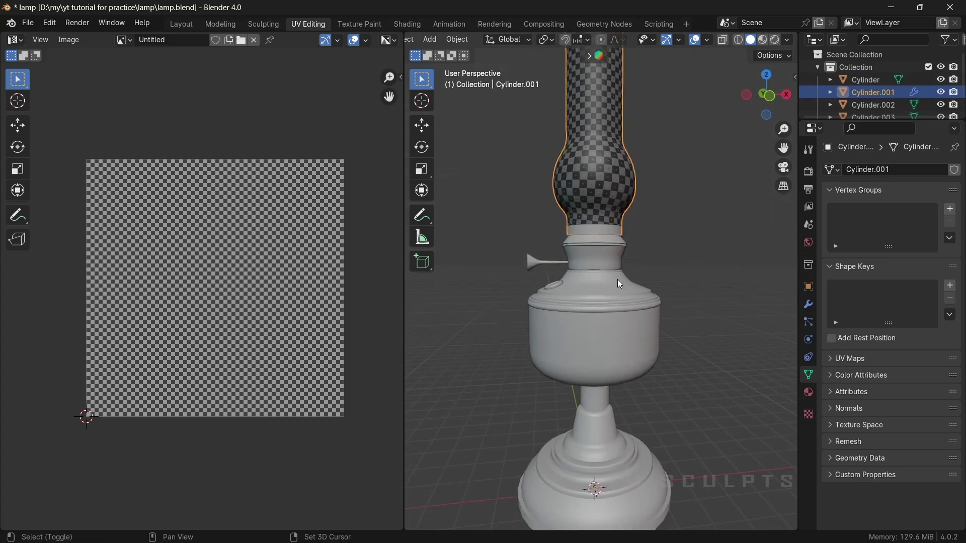
click(594, 261)
Seam and unwrap the thin collar ring below the chimney, then return to Object Mode.
click(592, 265)
key(Tab)
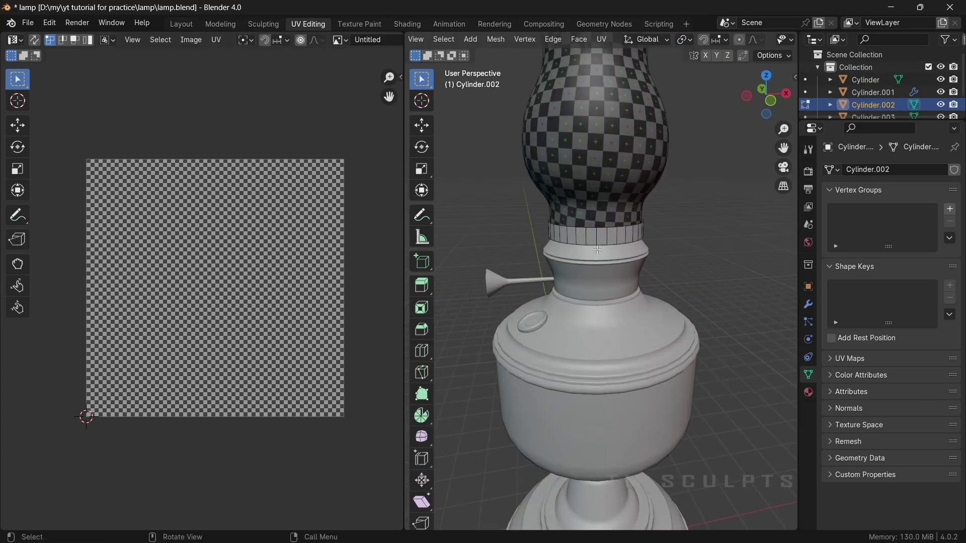
mouse_move(593, 258)
middle_down()
mouse_move(624, 274)
mouse_move(649, 246)
middle_up()
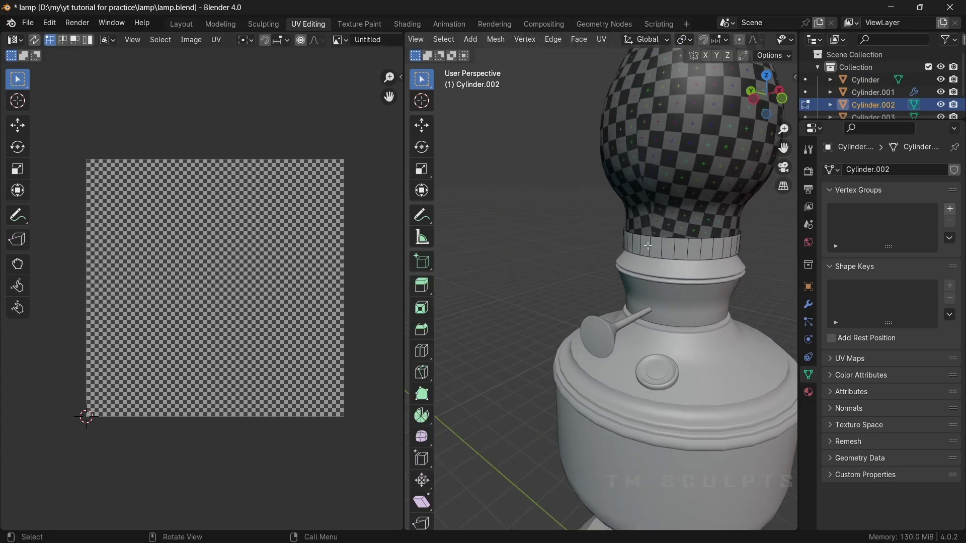
right_click(650, 250)
click(615, 282)
key(a)
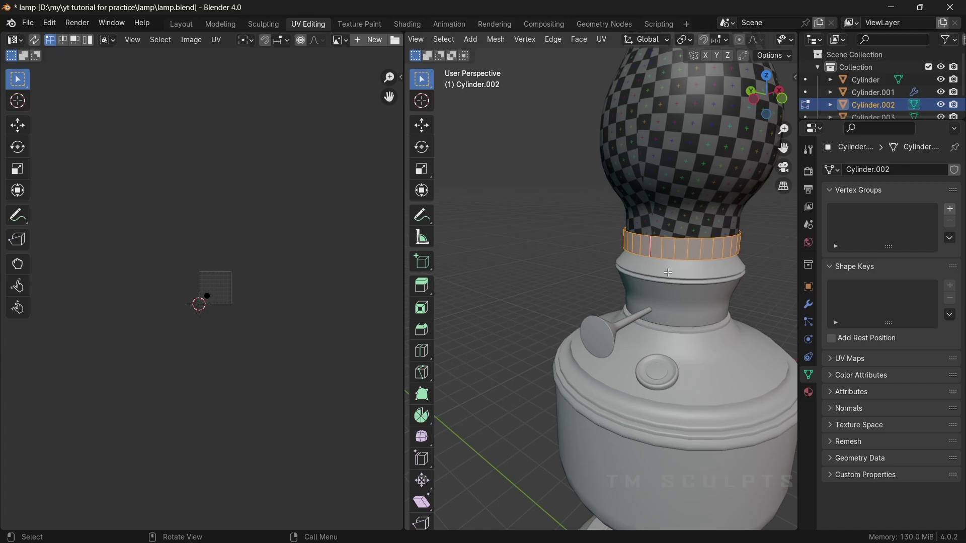
key(u)
click(668, 273)
key(Tab)
Check the chimney's material settings, then put the lamp base body into Edit Mode.
middle_drag(672, 231, 701, 251)
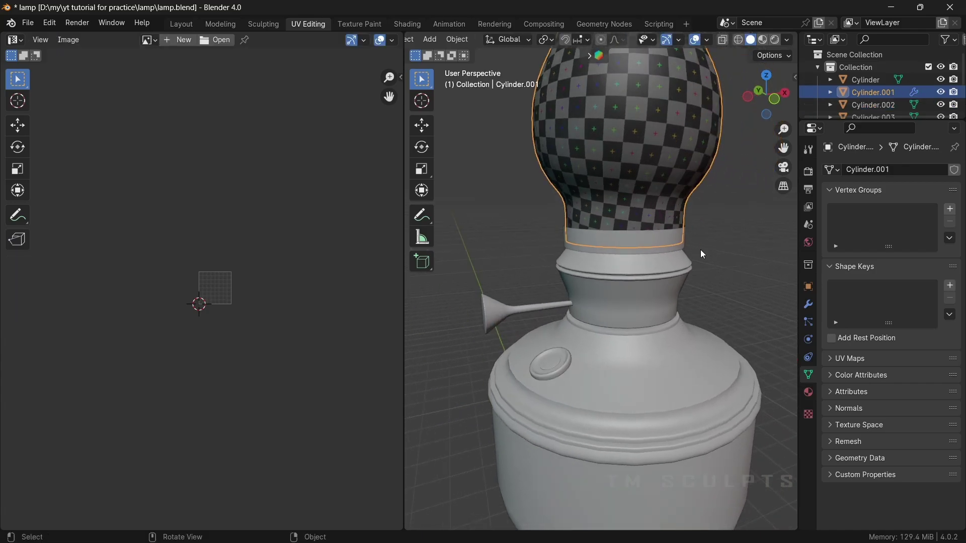
click(808, 393)
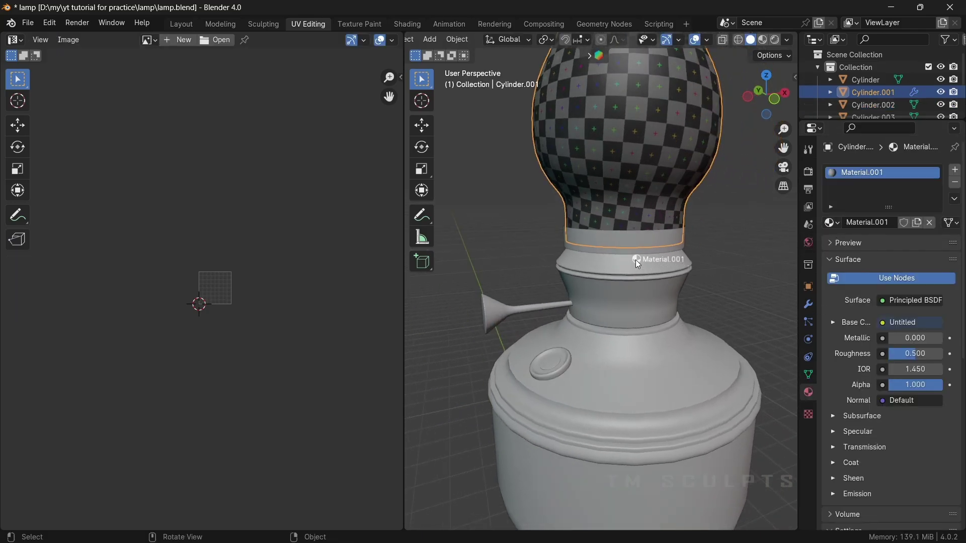
scroll(596, 274, down, 2)
click(584, 279)
scroll(584, 274, up, 3)
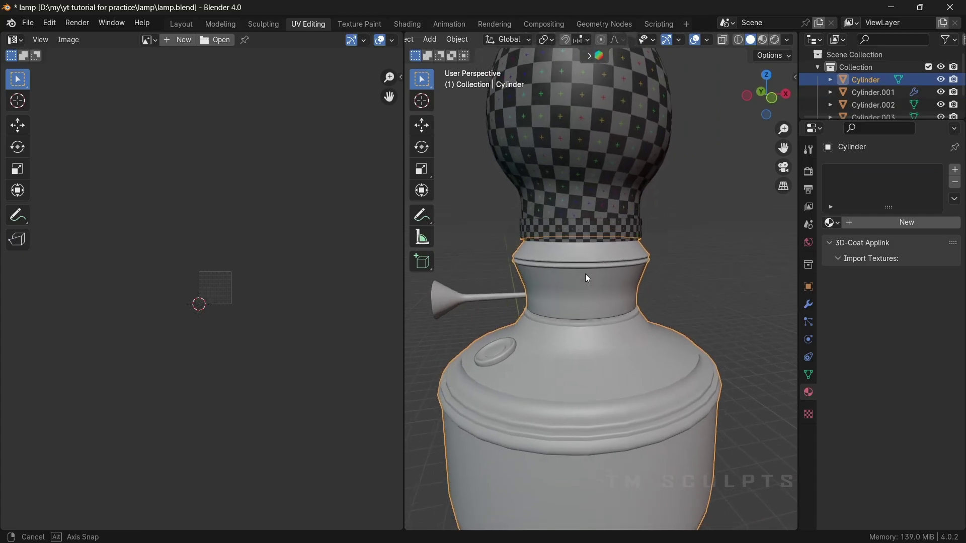
key(Tab)
Isolate the lamp base and mark its bottom rim outline as a seam.
key(KP_Divide)
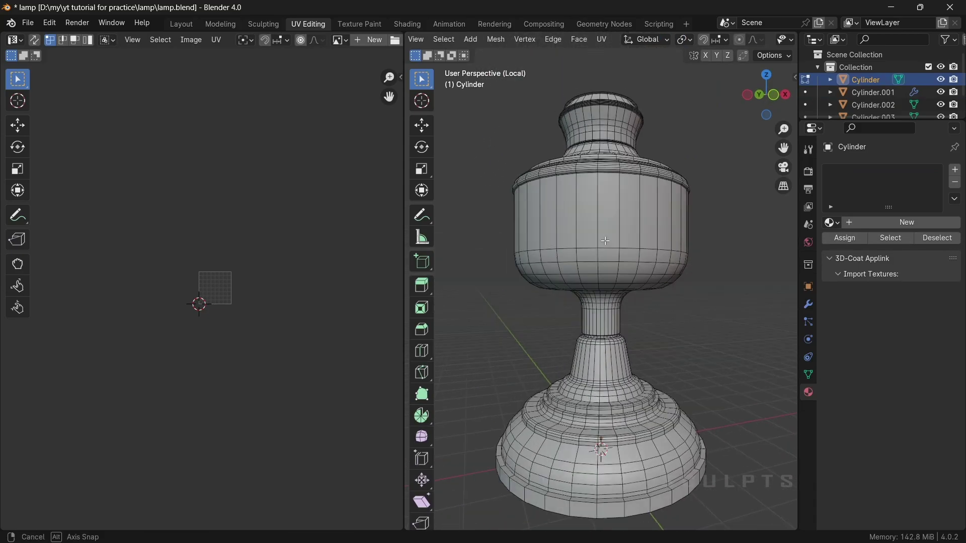
mouse_move(607, 267)
middle_down()
mouse_move(619, 330)
mouse_move(623, 309)
mouse_move(609, 302)
mouse_move(616, 255)
middle_up()
scroll(611, 291, up, 3)
scroll(622, 308, down, 3)
scroll(623, 309, up, 3)
click(620, 206)
middle_drag(619, 206, 616, 291)
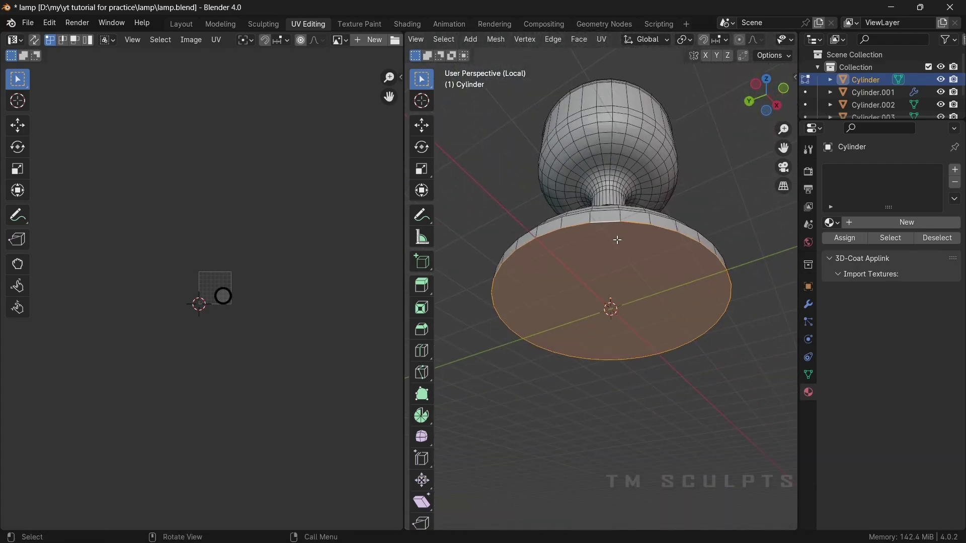
key(ctrl+e)
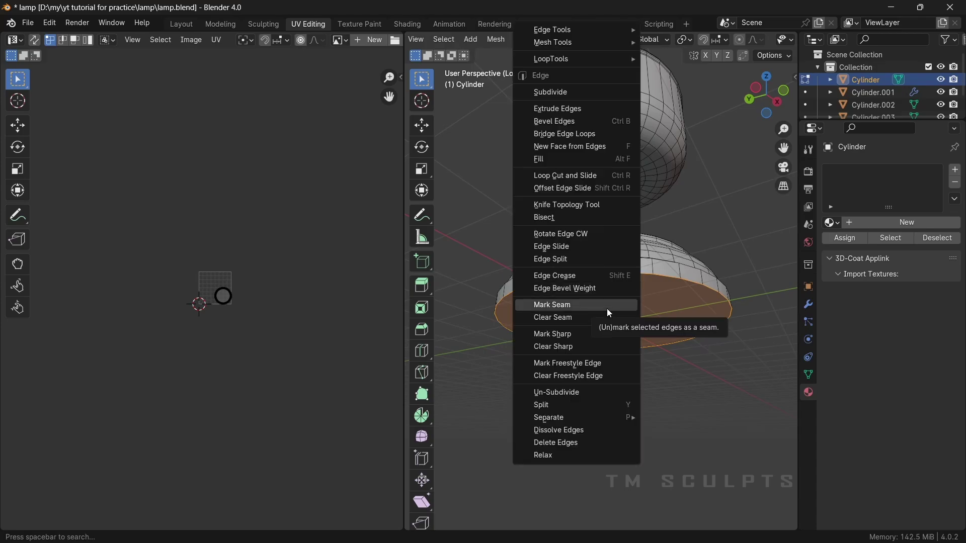
click(589, 318)
Mark two more rim loops around the lamp base as seams.
middle_drag(610, 323, 572, 318)
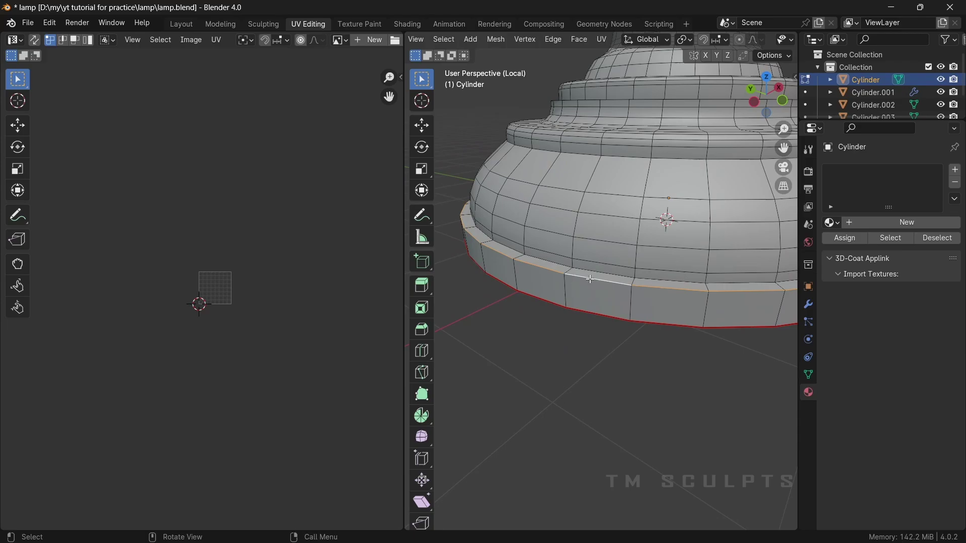
middle_drag(590, 279, 578, 285)
key(ctrl+e)
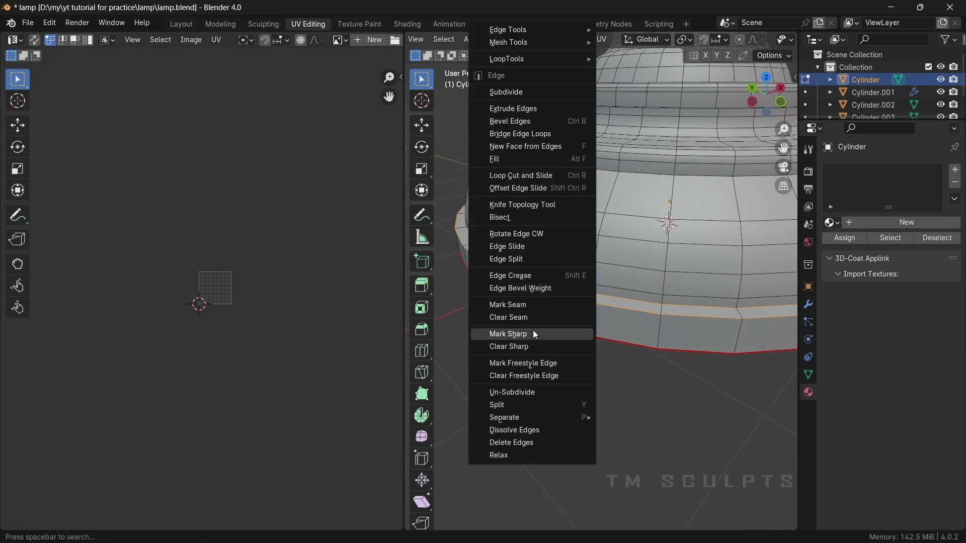
click(539, 311)
scroll(538, 311, down, 3)
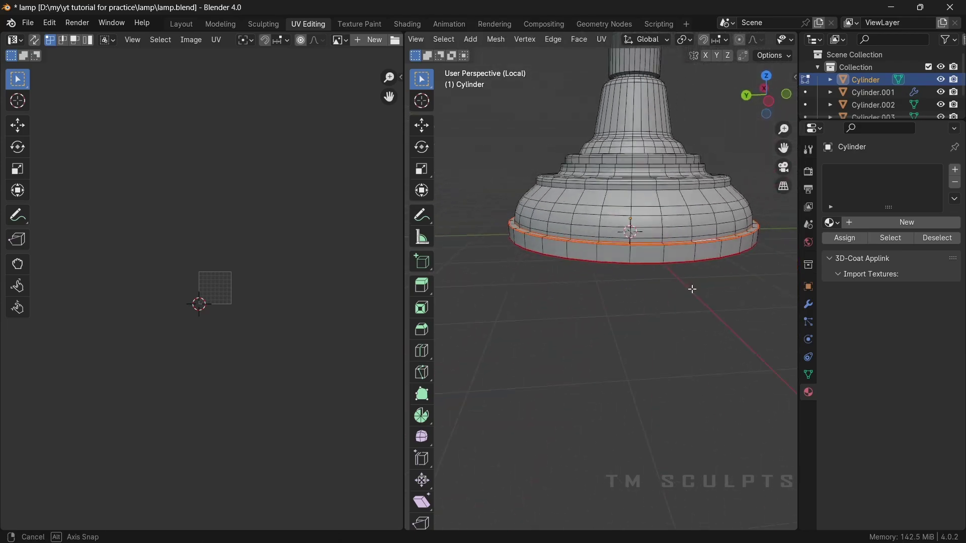
mouse_move(619, 300)
middle_down()
mouse_move(699, 306)
mouse_move(618, 290)
mouse_move(601, 305)
mouse_move(567, 240)
mouse_move(615, 269)
mouse_move(589, 312)
mouse_move(557, 311)
mouse_move(582, 308)
mouse_move(571, 304)
middle_up()
key(ctrl+e)
click(606, 285)
scroll(606, 286, down, 3)
scroll(601, 306, up, 4)
scroll(548, 209, down, 3)
scroll(614, 258, up, 3)
Mark the stepped tier loops as seams, clearing the seam from one misplaced loop.
right_click(589, 312)
click(578, 305)
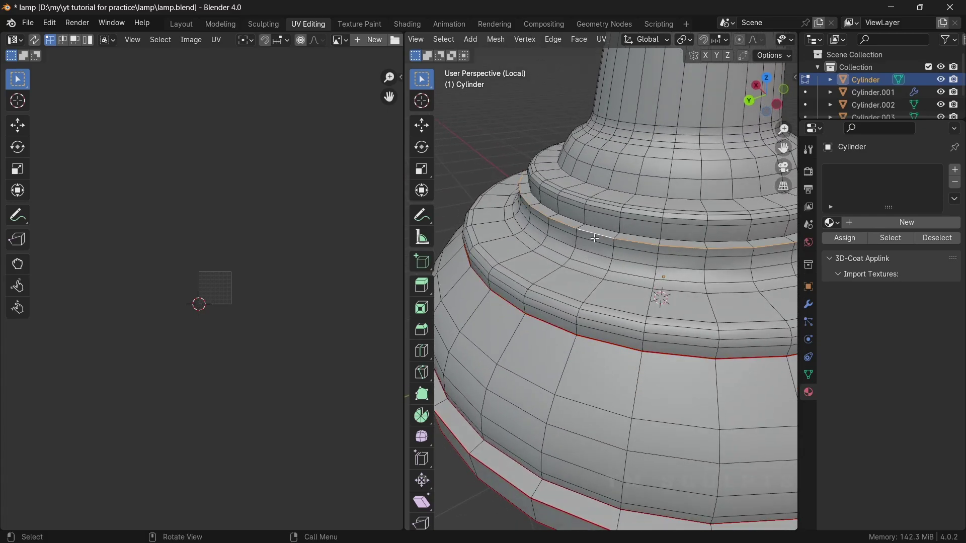
right_click(557, 305)
click(549, 305)
middle_drag(550, 306, 567, 297)
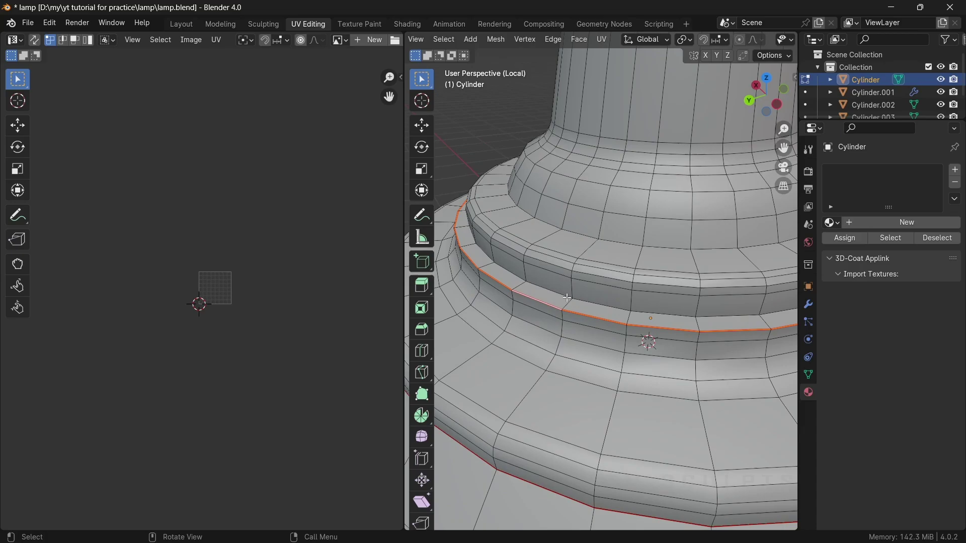
right_click(516, 305)
click(513, 316)
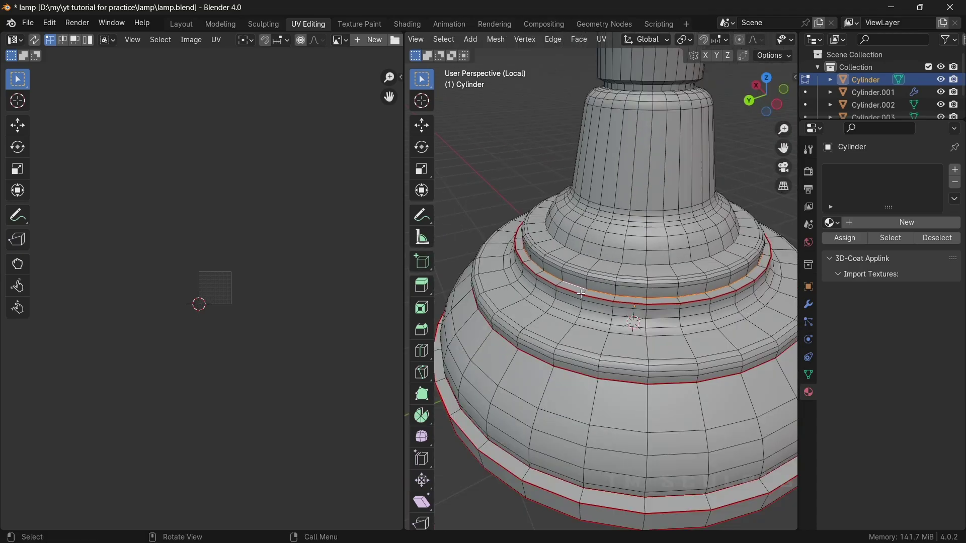
mouse_move(513, 316)
middle_down()
mouse_move(580, 307)
mouse_move(622, 262)
mouse_move(603, 229)
middle_up()
right_click(578, 316)
click(566, 305)
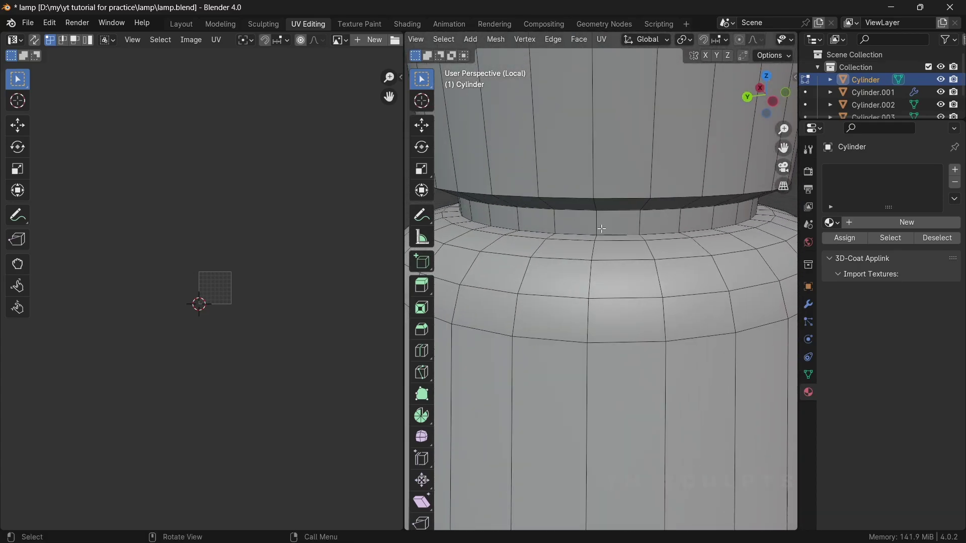
scroll(607, 229, down, 4)
scroll(608, 229, up, 4)
Mark the neck loop and the neck ring as seams.
middle_drag(607, 230, 621, 228)
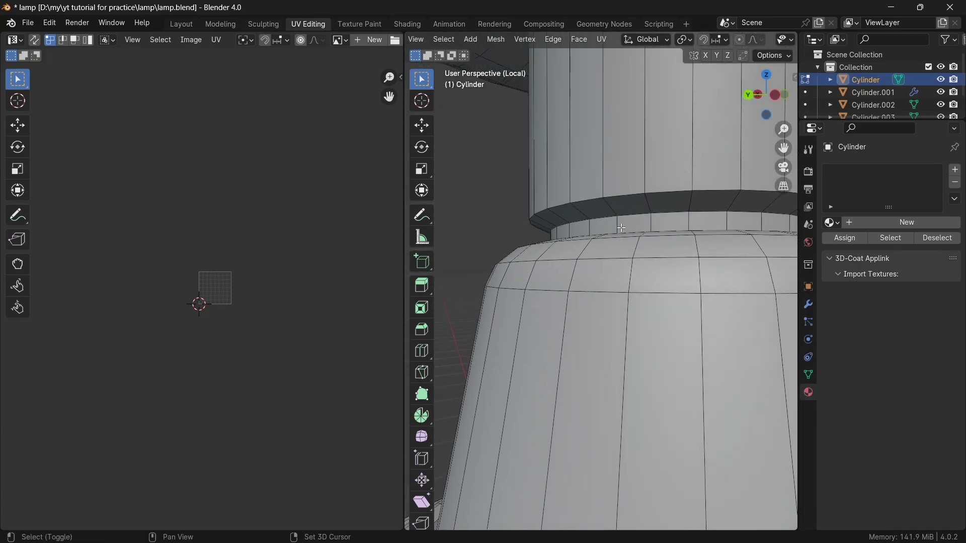
right_click(587, 288)
click(587, 304)
mouse_move(588, 305)
middle_down()
mouse_move(608, 254)
mouse_move(586, 176)
middle_up()
right_click(586, 177)
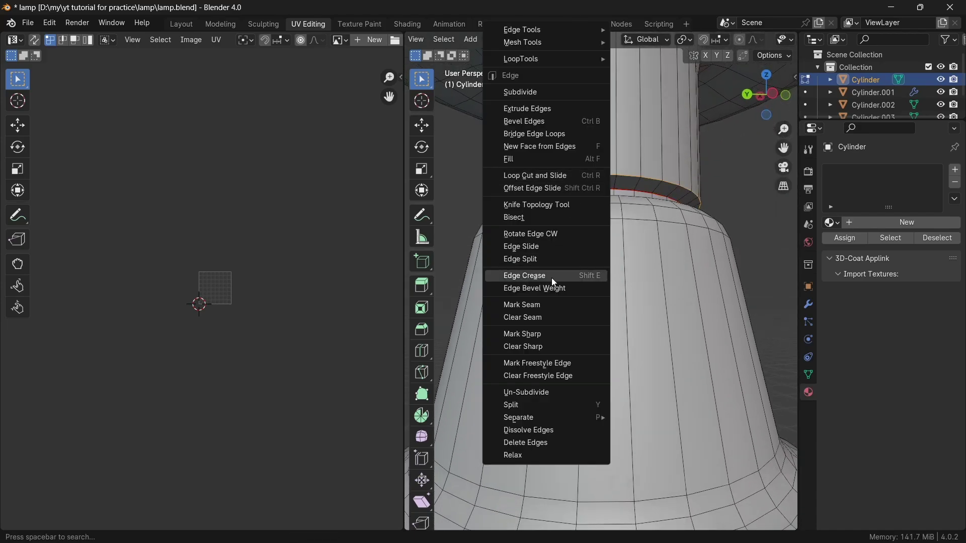
click(539, 305)
Mark the upper body loop as a seam and inspect the upper body from above.
scroll(618, 275, down, 3)
mouse_move(618, 276)
middle_down()
mouse_move(607, 331)
mouse_move(605, 259)
middle_up()
scroll(618, 276, up, 2)
scroll(618, 275, up, 2)
scroll(619, 275, down, 3)
scroll(607, 331, up, 3)
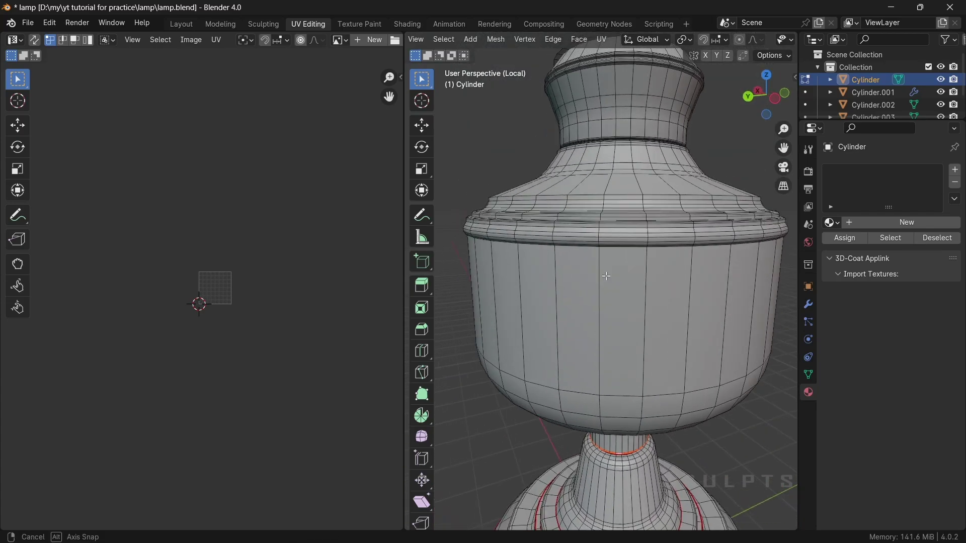
scroll(605, 260, up, 2)
scroll(595, 223, down, 5)
right_click(543, 305)
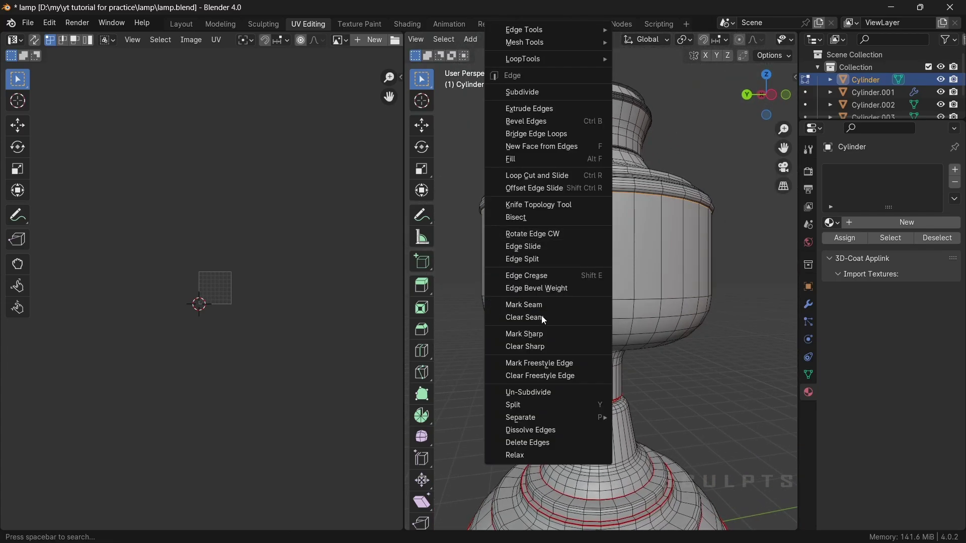
click(541, 305)
scroll(565, 309, down, 1)
scroll(564, 308, up, 3)
scroll(564, 308, up, 2)
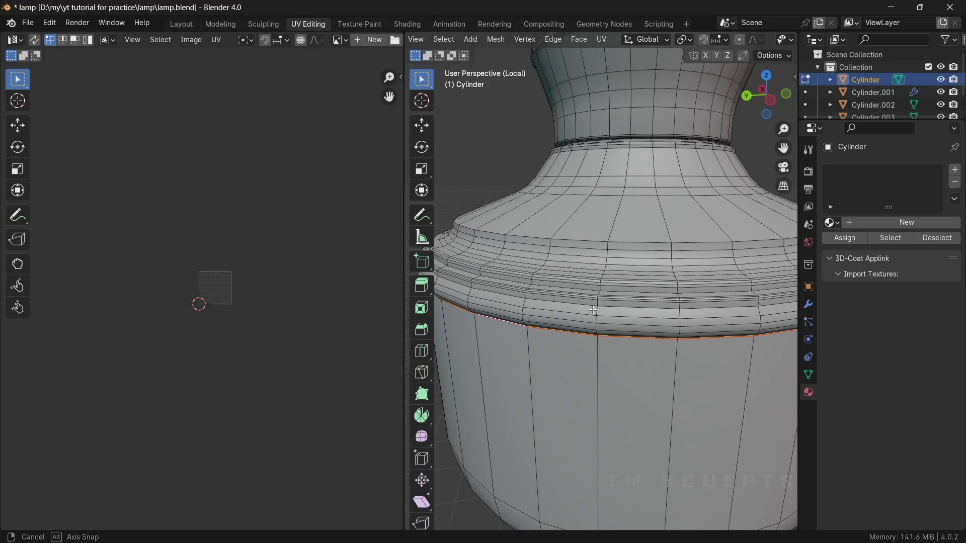
mouse_move(564, 309)
middle_down()
mouse_move(590, 306)
mouse_move(619, 233)
mouse_move(606, 275)
middle_up()
scroll(591, 262, down, 2)
scroll(591, 262, down, 2)
scroll(619, 233, down, 1)
scroll(606, 275, up, 2)
scroll(606, 275, up, 3)
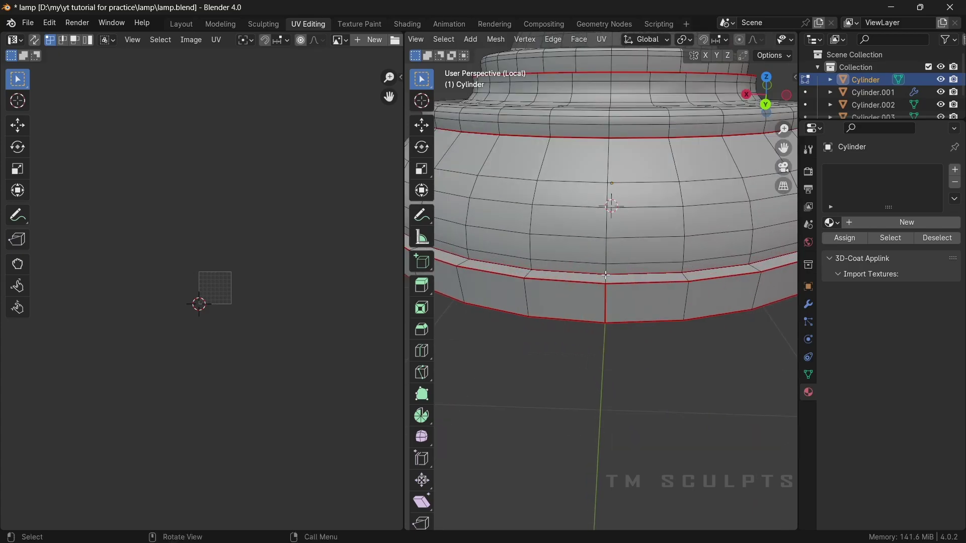
Mark the vertical edges through the base tiers as seams.
scroll(611, 164, up, 2)
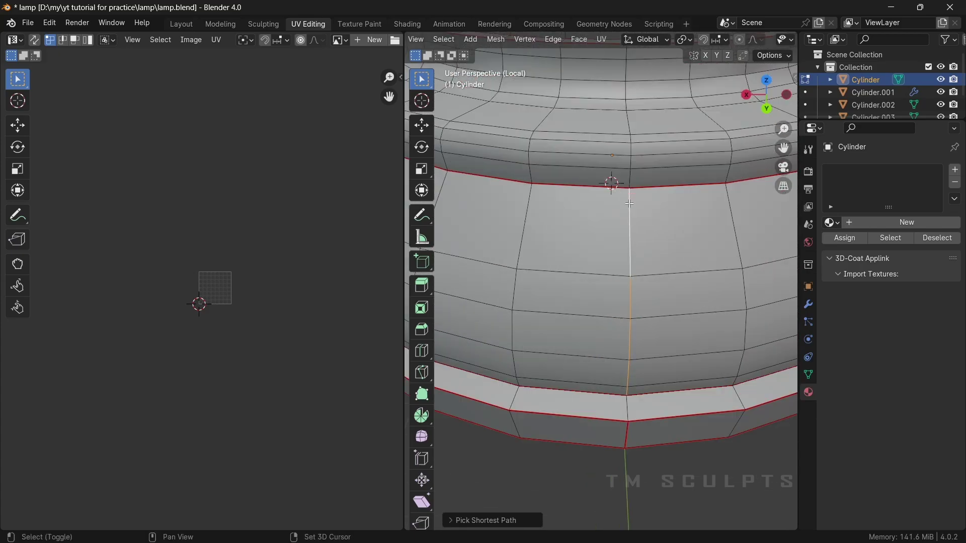
scroll(622, 221, up, 2)
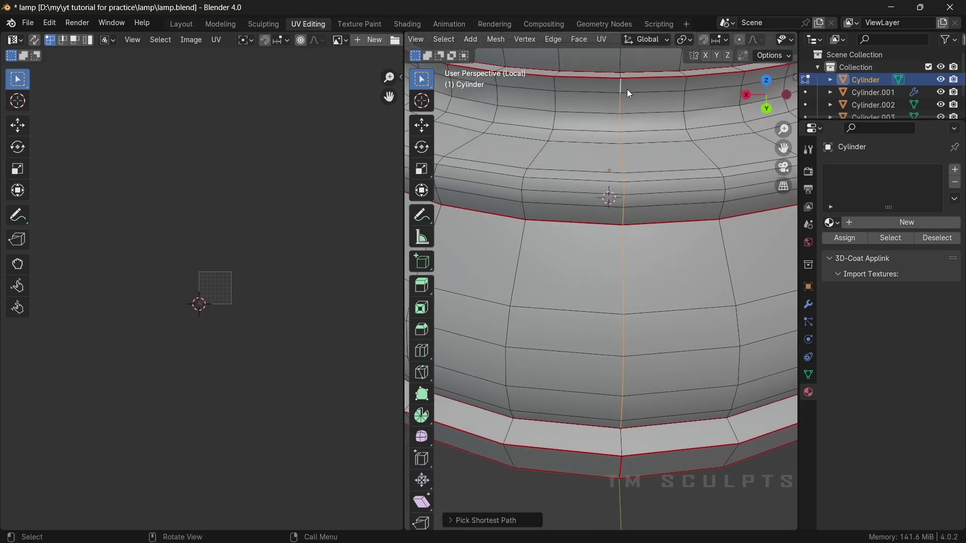
key(ctrl+e)
click(582, 300)
shift+scroll(628, 195, up, 3)
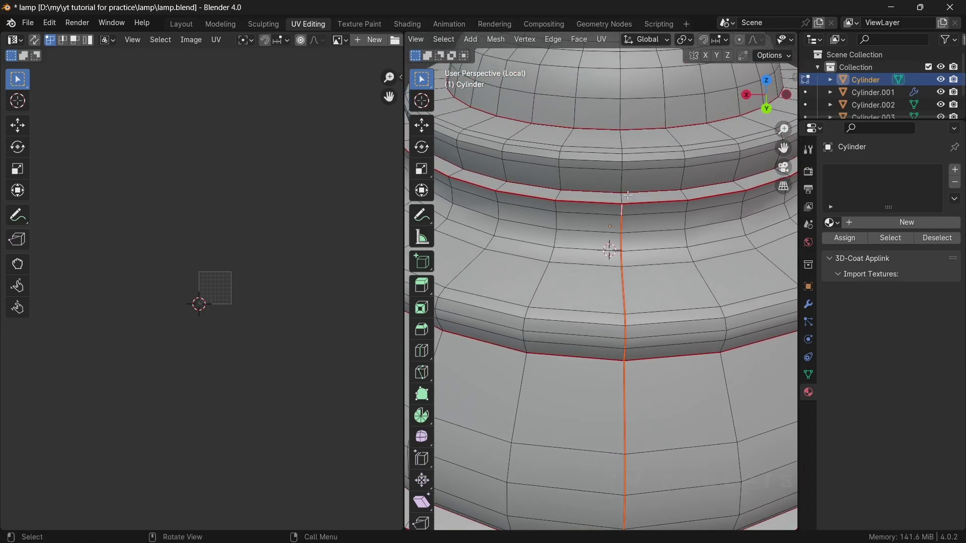
mouse_move(624, 176)
middle_down()
mouse_move(610, 248)
mouse_move(594, 207)
middle_up()
scroll(610, 248, down, 3)
scroll(610, 248, up, 3)
key(ctrl+e)
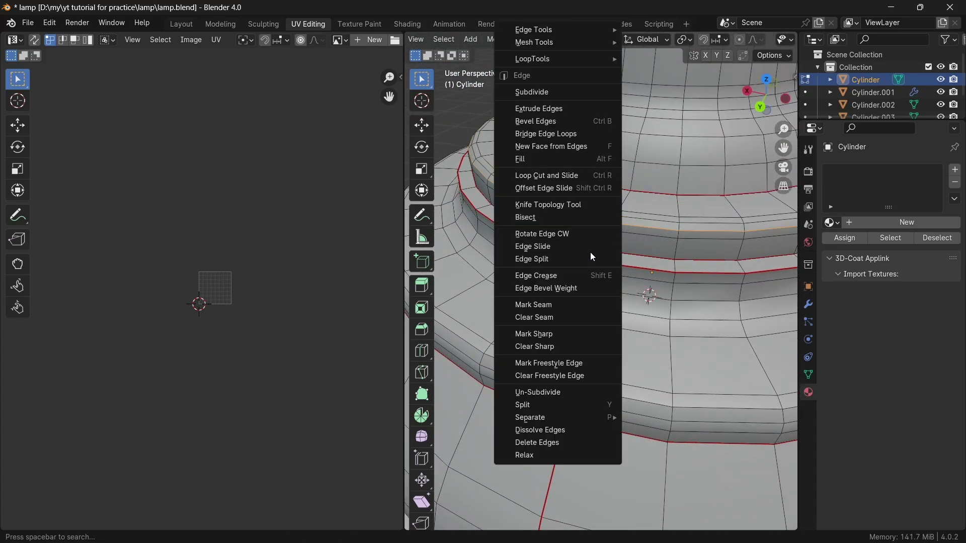
click(555, 303)
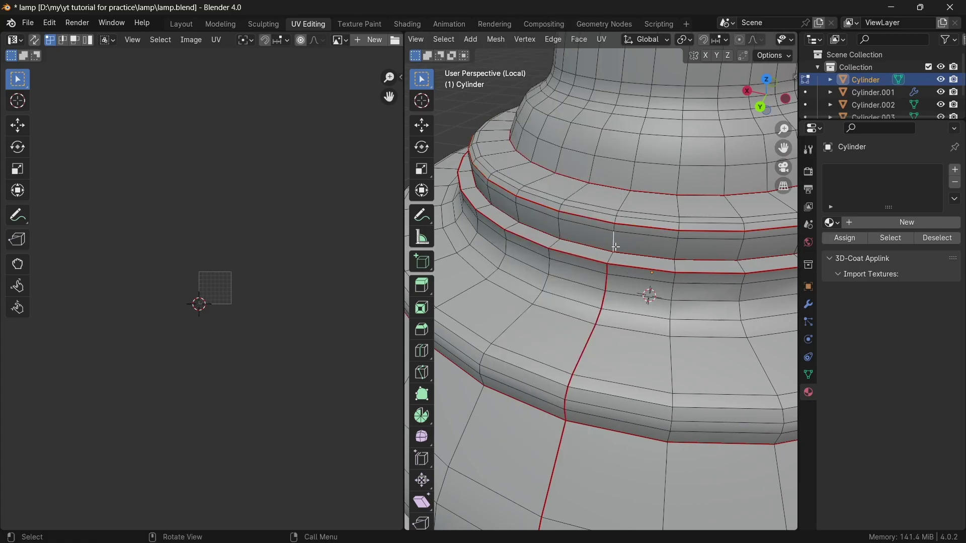
key(ctrl+e)
click(583, 304)
Carry the vertical seam up onto the stem edge.
middle_drag(639, 292, 631, 216)
click(630, 213)
scroll(631, 213, down, 2)
scroll(624, 248, down, 2)
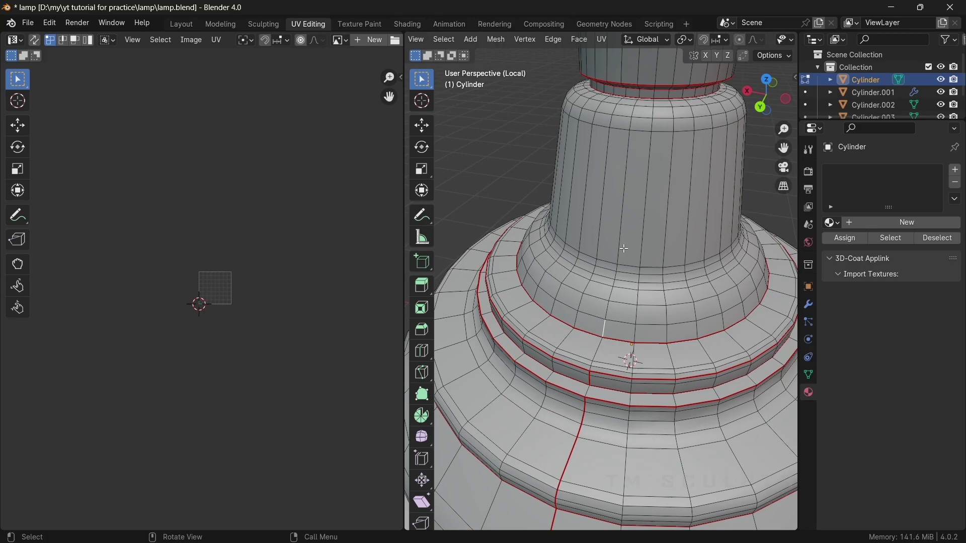
scroll(633, 141, up, 2)
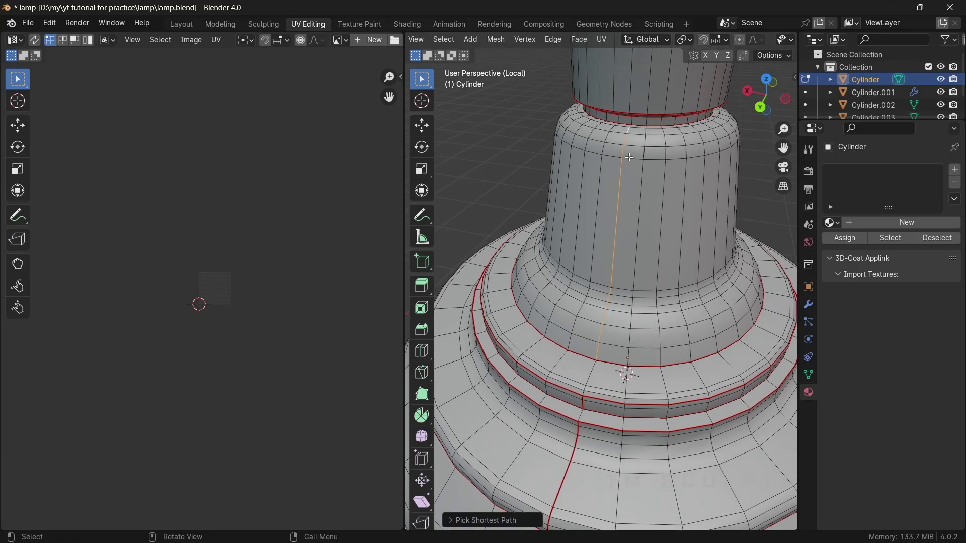
scroll(629, 134, up, 2)
scroll(621, 121, up, 2)
scroll(613, 107, up, 3)
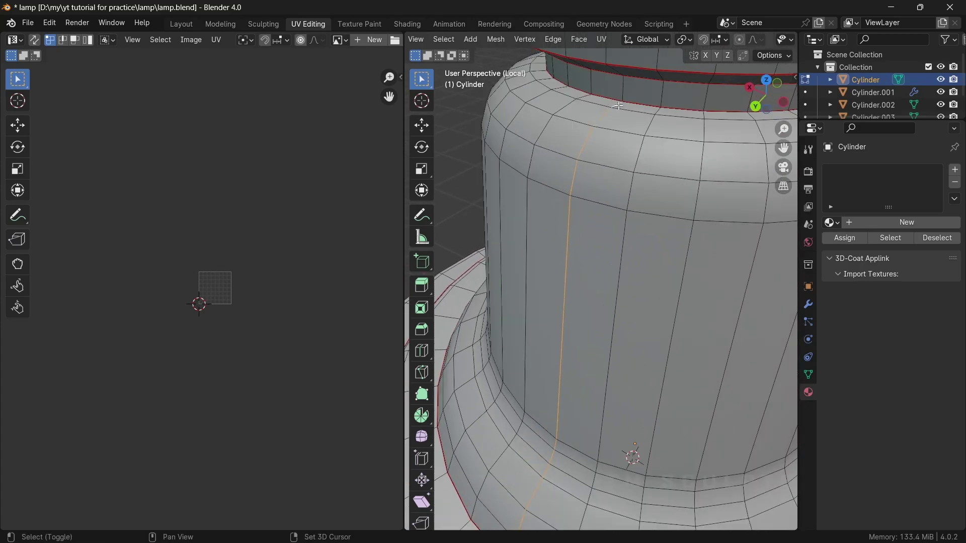
key(ctrl+e)
click(589, 305)
Mark the next ring edge on the stem as a seam.
mouse_move(590, 270)
middle_down()
mouse_move(600, 253)
mouse_move(611, 274)
mouse_move(627, 272)
mouse_move(629, 291)
mouse_move(607, 250)
mouse_move(604, 267)
middle_up()
alt+click(629, 291)
key(ctrl+e)
click(596, 293)
Seam a vertical edge path up the lamp body and inspect its top.
ctrl+click(581, 100)
middle_drag(581, 100, 609, 170)
key(ctrl+e)
click(581, 304)
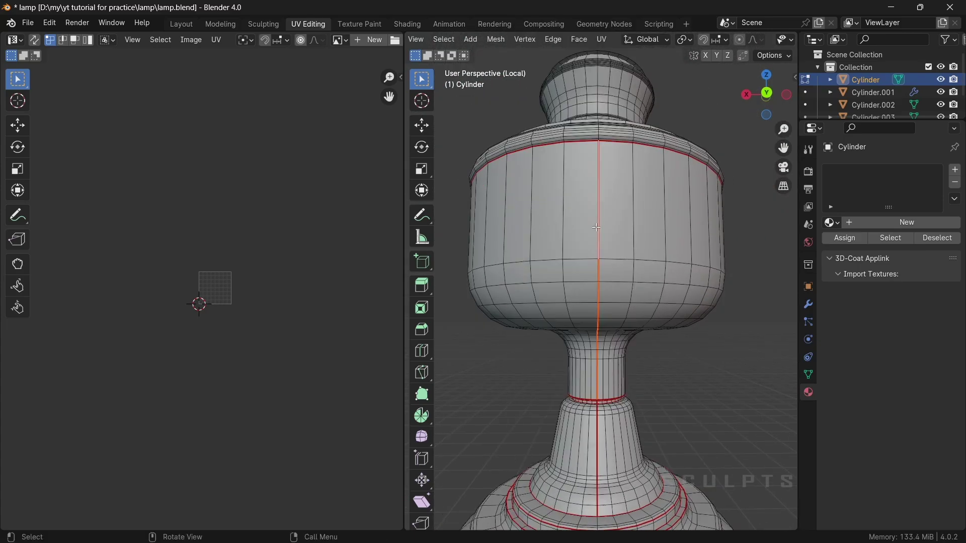
mouse_move(581, 304)
middle_down()
mouse_move(627, 296)
mouse_move(618, 276)
middle_up()
scroll(598, 302, up, 3)
scroll(576, 201, down, 4)
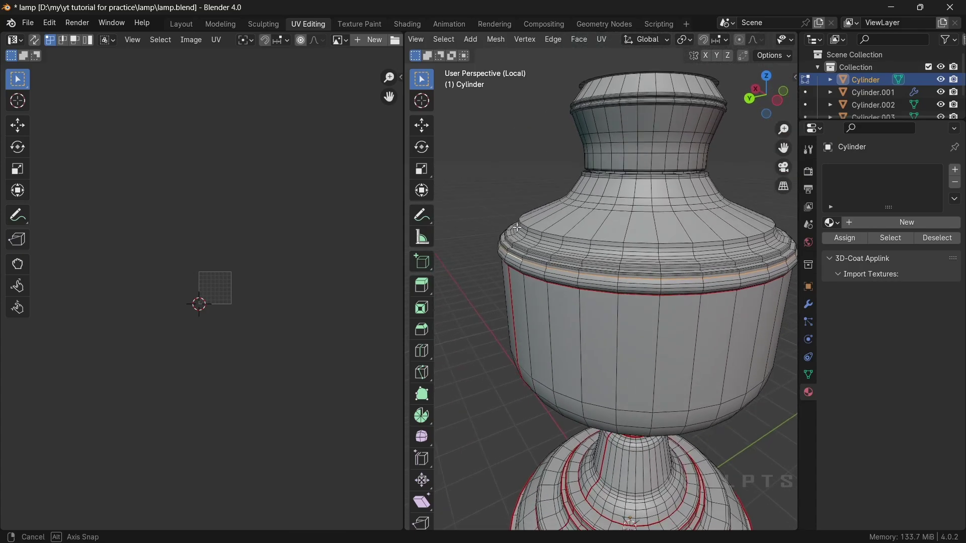
scroll(583, 204, up, 4)
mouse_move(588, 204)
shift+middle_down()
mouse_move(605, 208)
mouse_move(597, 286)
mouse_move(616, 204)
shift+middle_up()
scroll(597, 286, up, 2)
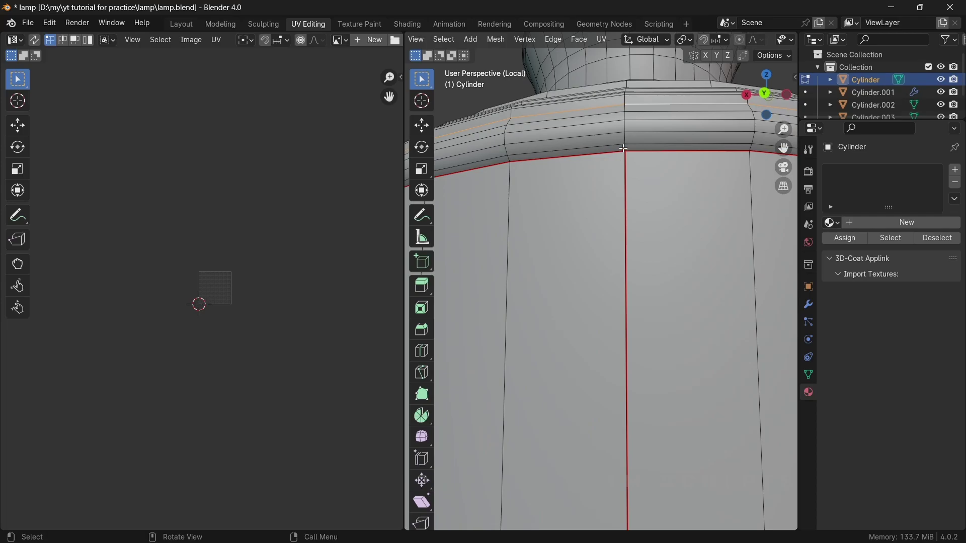
scroll(624, 149, down, 3)
scroll(616, 294, up, 2)
mouse_move(610, 346)
middle_down()
mouse_move(590, 312)
mouse_move(602, 295)
middle_up()
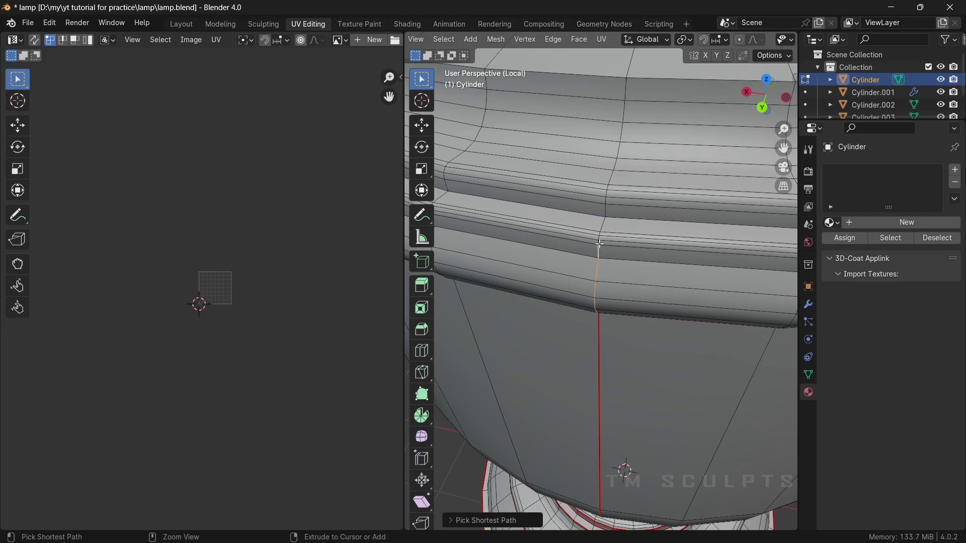
Mark the short upper edge and the shoulder edge loops as seams.
right_click(608, 256)
click(584, 305)
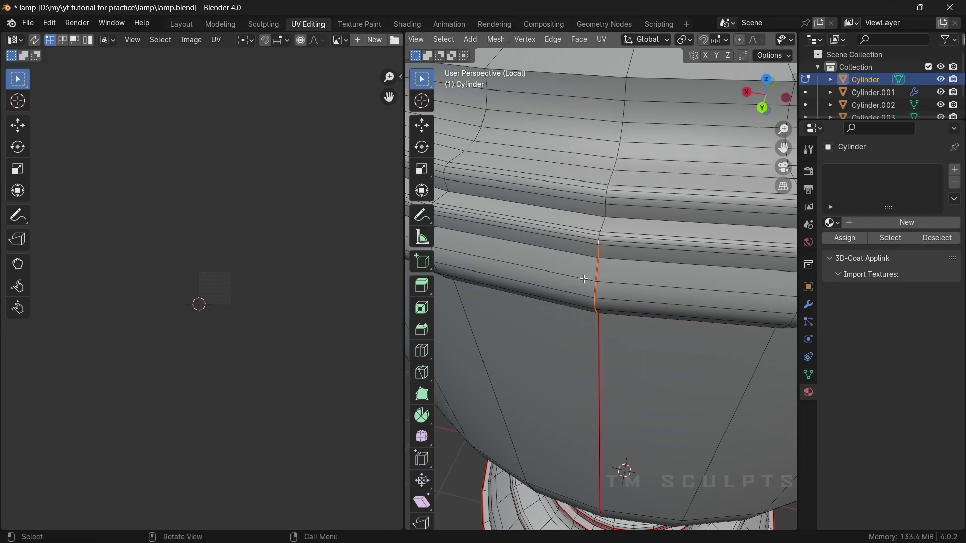
right_click(623, 244)
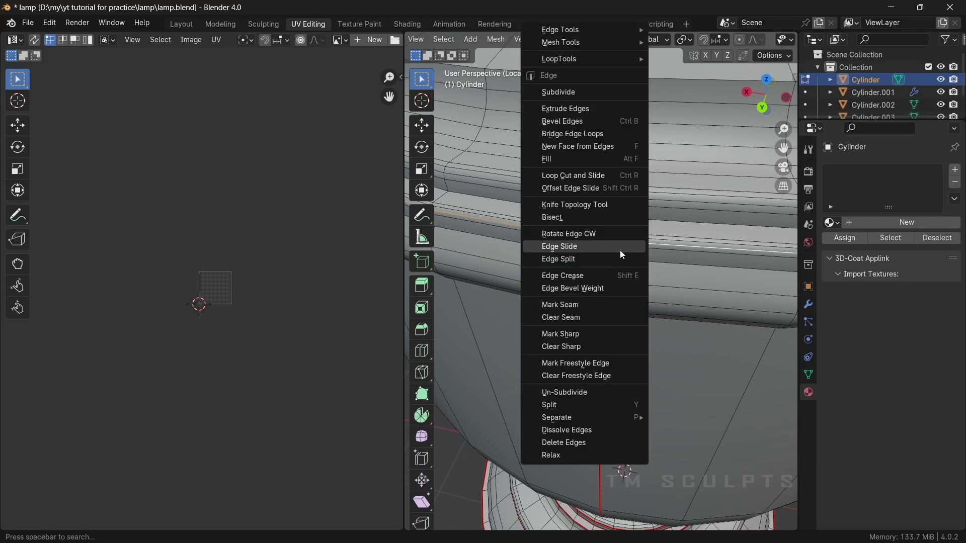
click(590, 305)
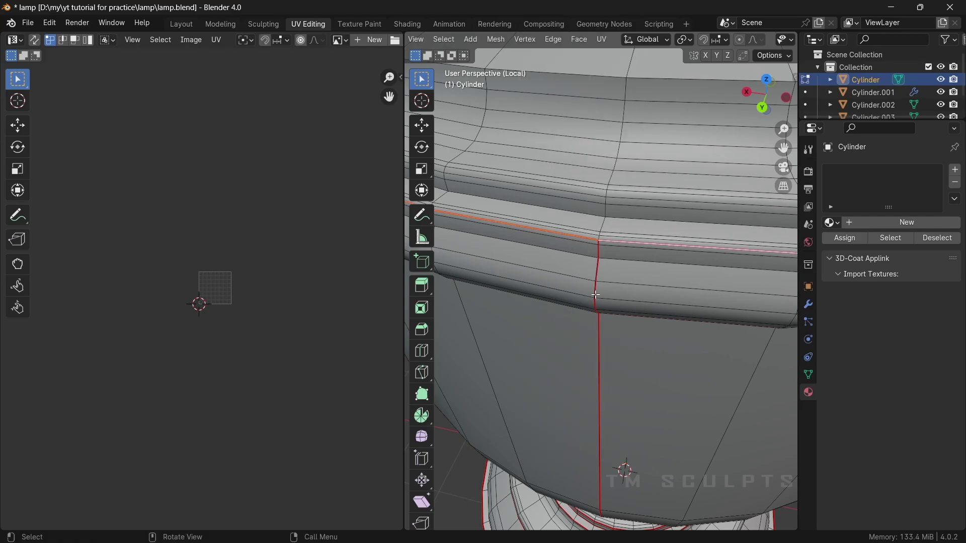
right_click(624, 216)
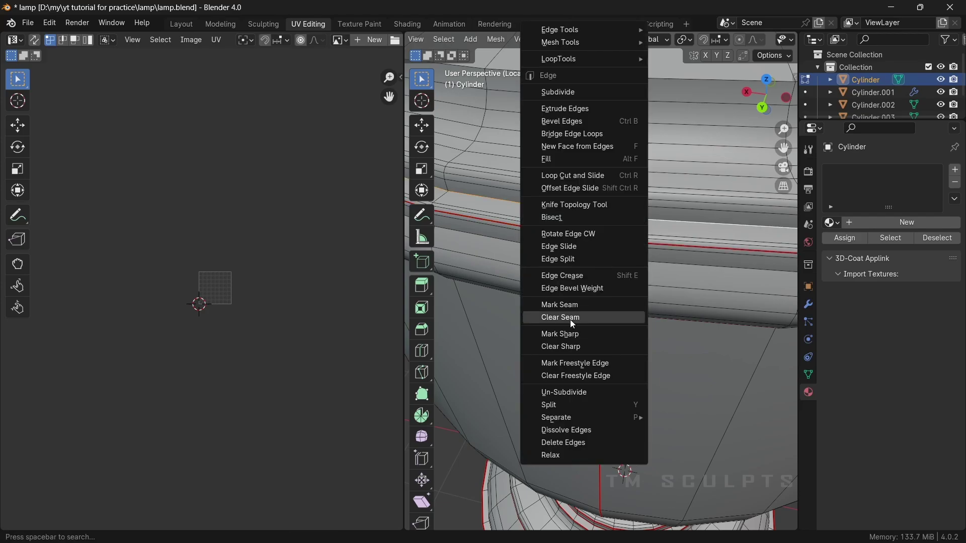
click(572, 306)
Mark further edge selections lower on the lamp body as seams.
middle_drag(619, 213, 620, 230)
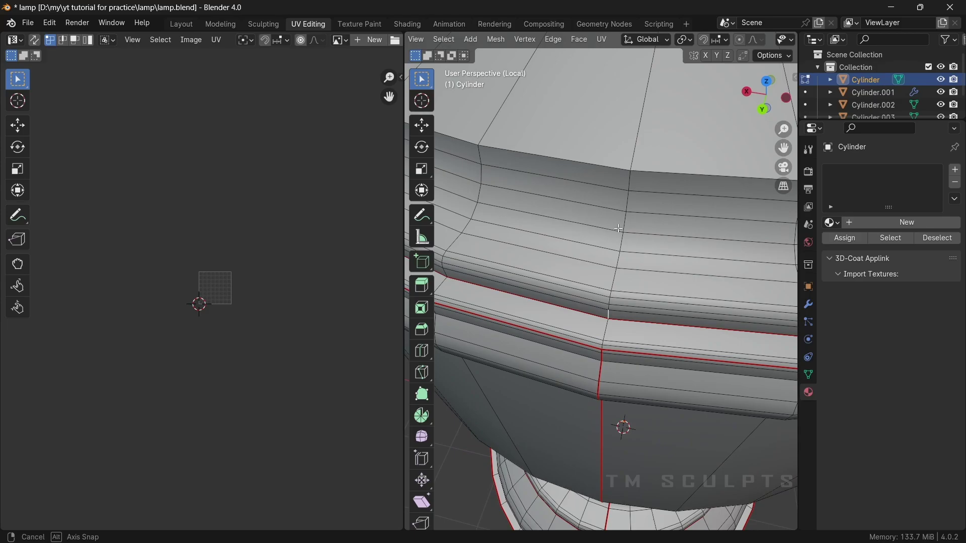
right_click(631, 176)
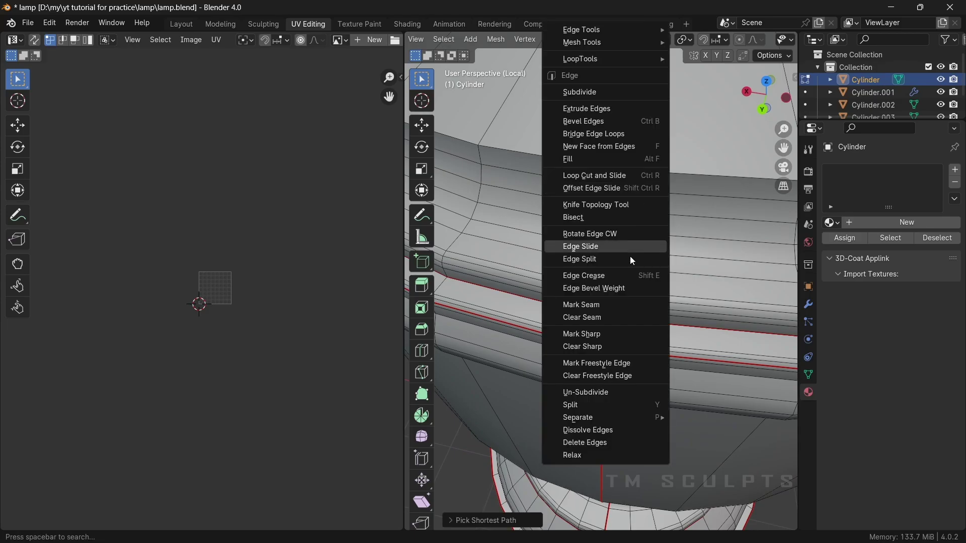
click(598, 301)
right_click(610, 305)
click(601, 305)
mouse_move(601, 305)
middle_down()
mouse_move(630, 275)
mouse_move(611, 288)
mouse_move(638, 299)
mouse_move(631, 238)
middle_up()
Mark the edge loop around the collar as a seam.
click(611, 289)
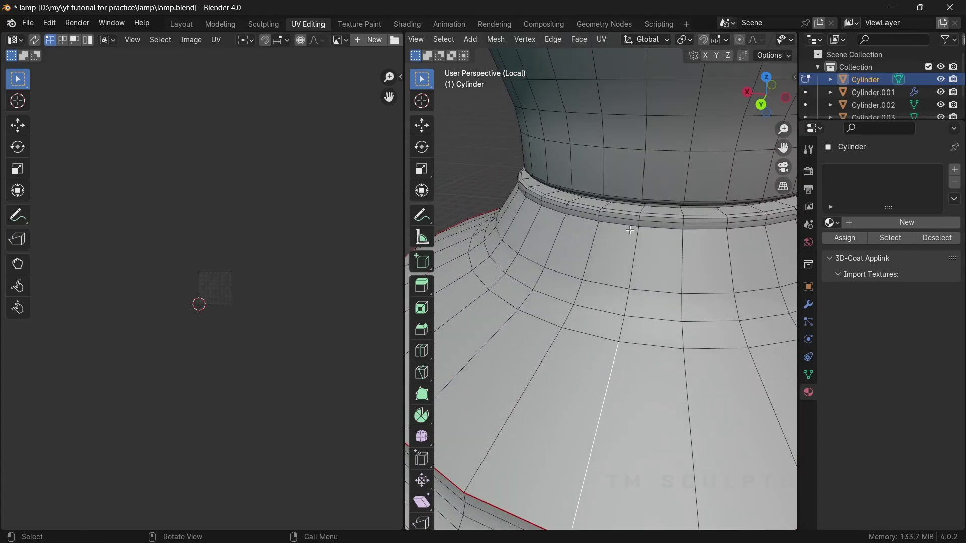
alt+click(632, 235)
right_click(632, 237)
right_click(632, 216)
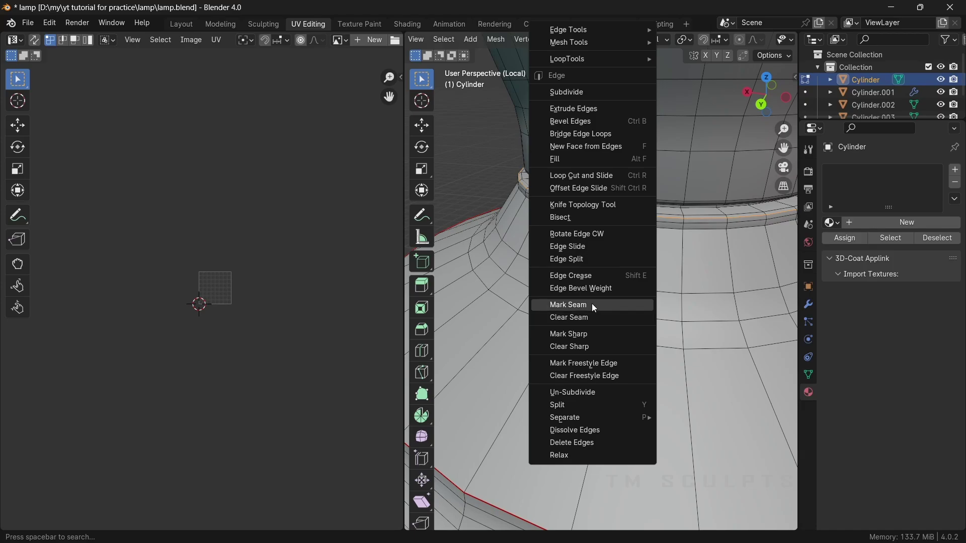
click(592, 305)
middle_drag(587, 406, 649, 341)
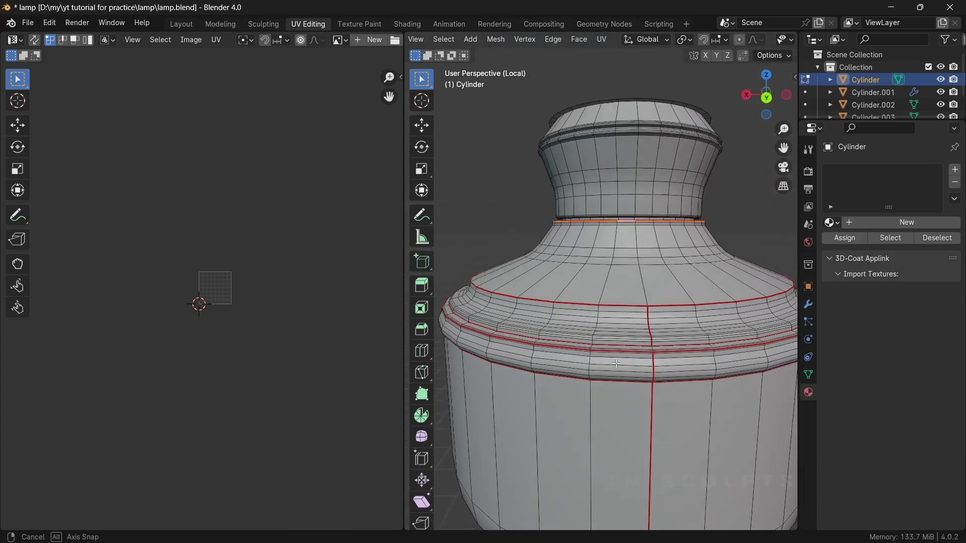
Mark the upper shoulder edge loop as a seam.
scroll(639, 327, down, 3)
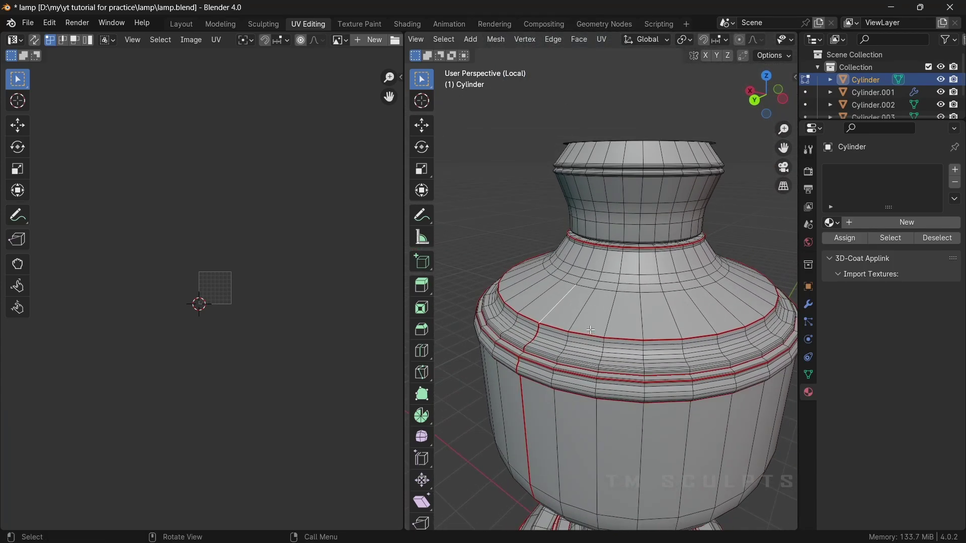
scroll(654, 282, up, 6)
scroll(656, 272, down, 3)
scroll(652, 281, up, 2)
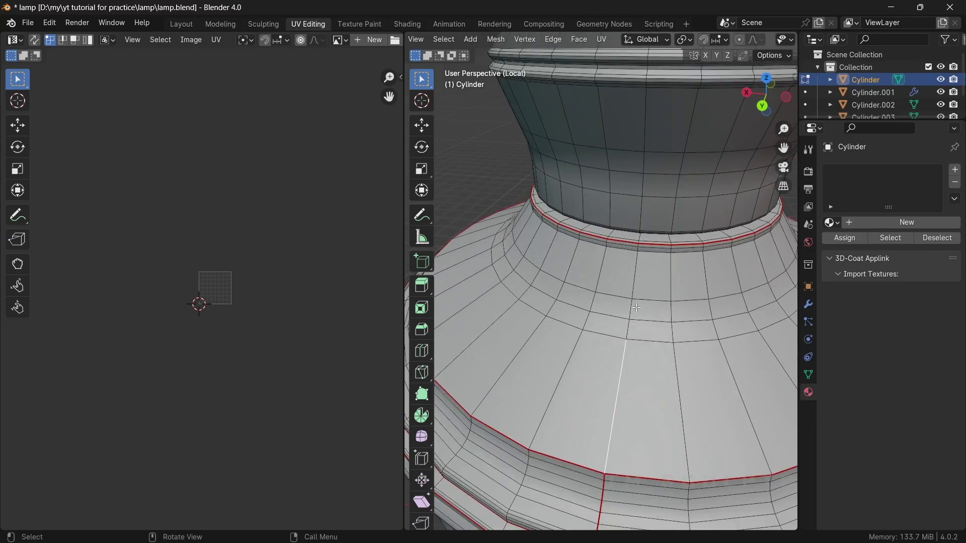
scroll(648, 292, up, 1)
alt+click(626, 289)
scroll(626, 289, down, 2)
scroll(634, 290, up, 2)
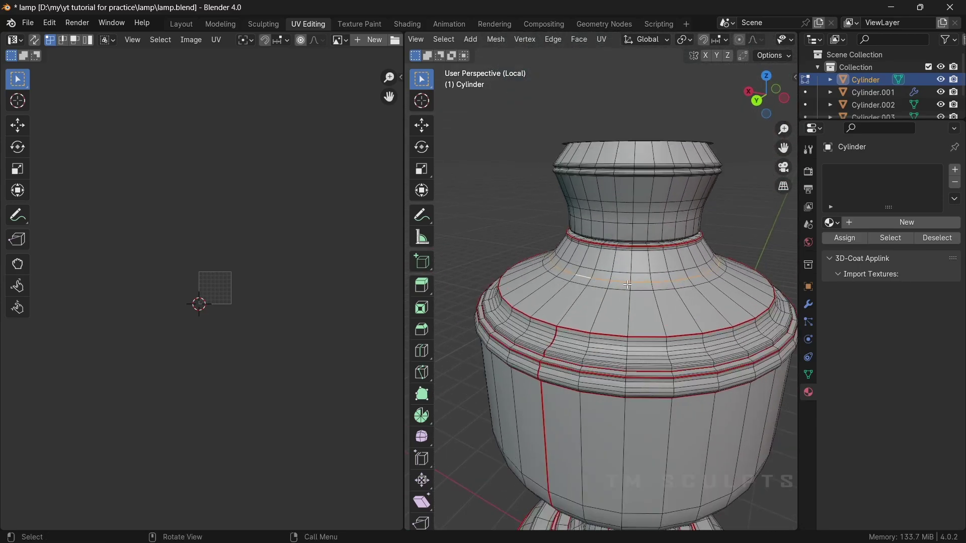
scroll(644, 292, up, 1)
key(ctrl+e)
click(616, 305)
Extend the vertical edge path and mark it as a seam.
scroll(635, 282, up, 2)
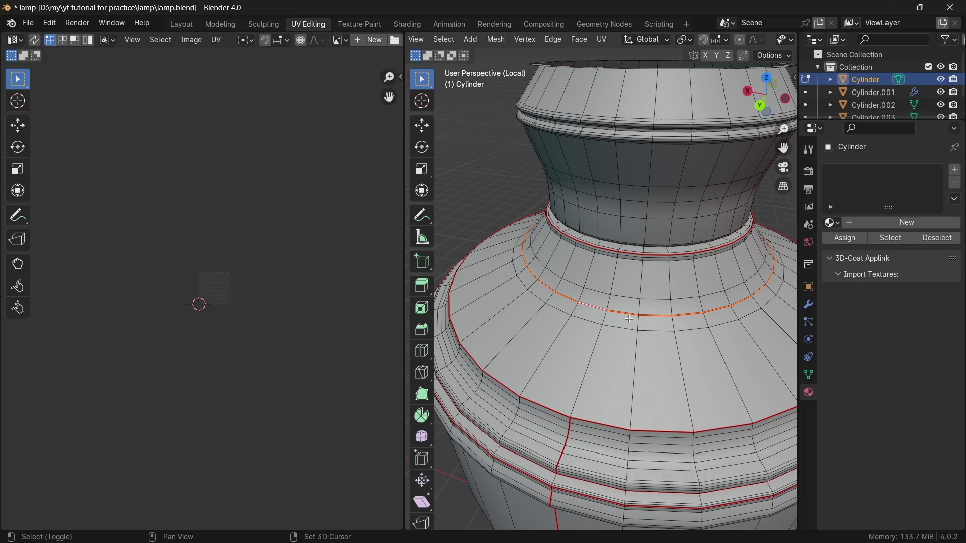
scroll(635, 282, up, 2)
scroll(635, 283, up, 2)
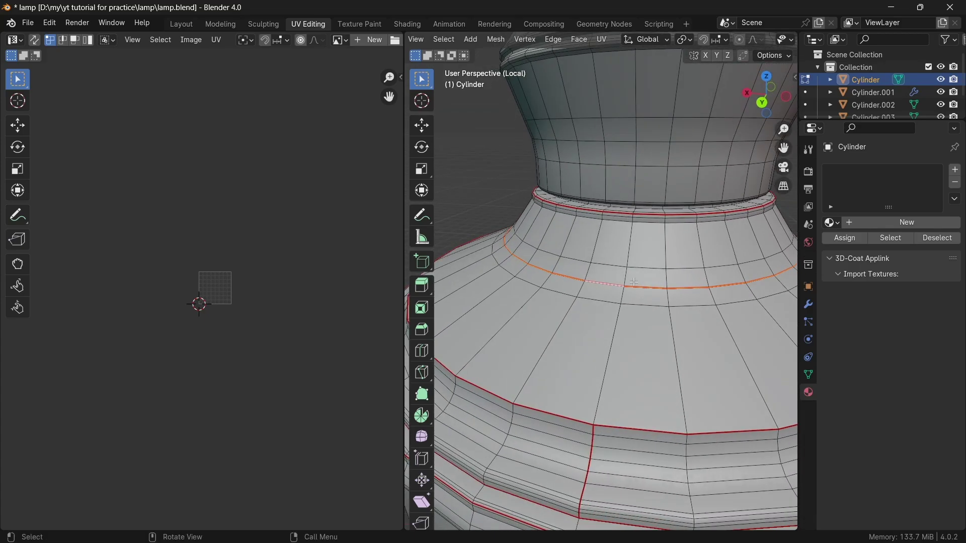
ctrl+click(632, 220)
scroll(628, 236, up, 1)
scroll(623, 252, up, 1)
scroll(617, 262, up, 2)
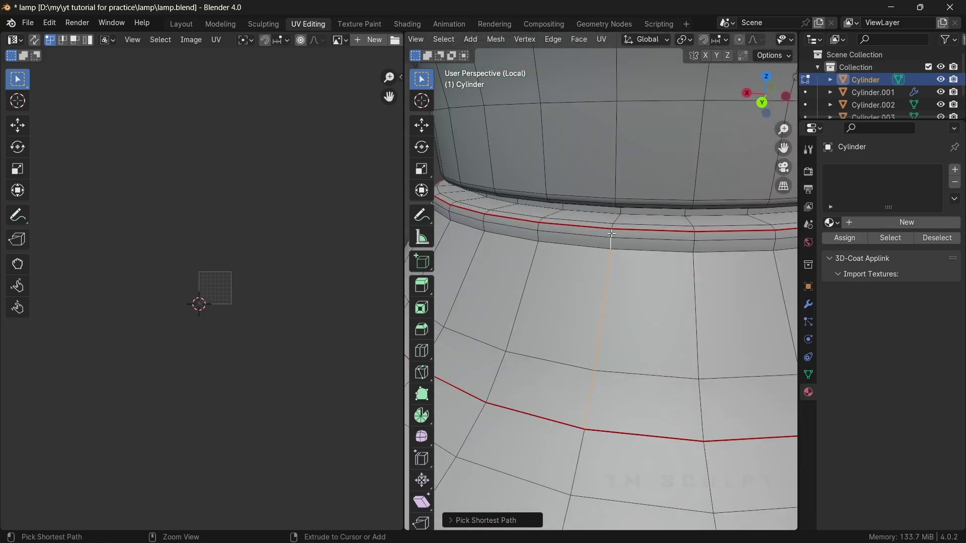
key(ctrl+e)
click(595, 301)
Mark the edge loop along the rim band as a seam.
scroll(595, 282, down, 2)
scroll(596, 261, up, 2)
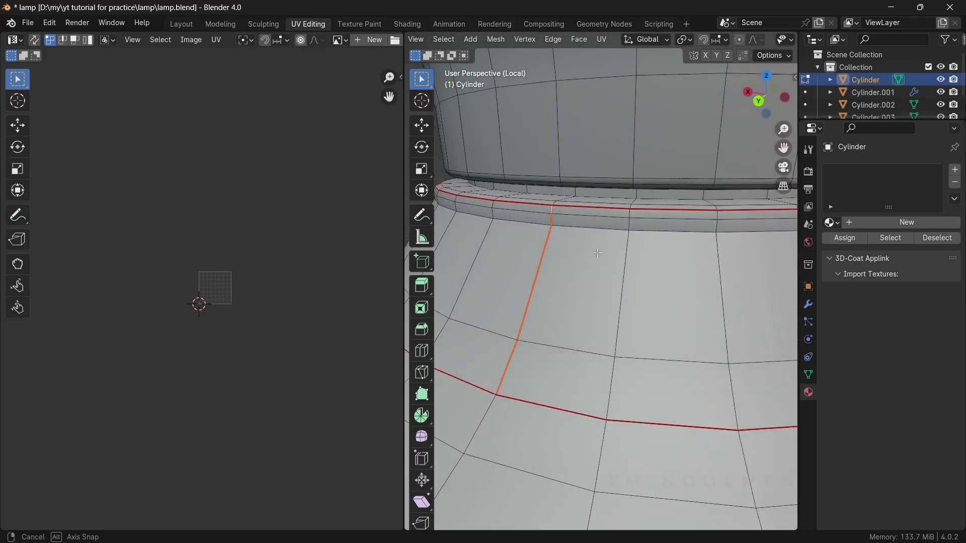
scroll(597, 241, up, 2)
scroll(611, 227, down, 2)
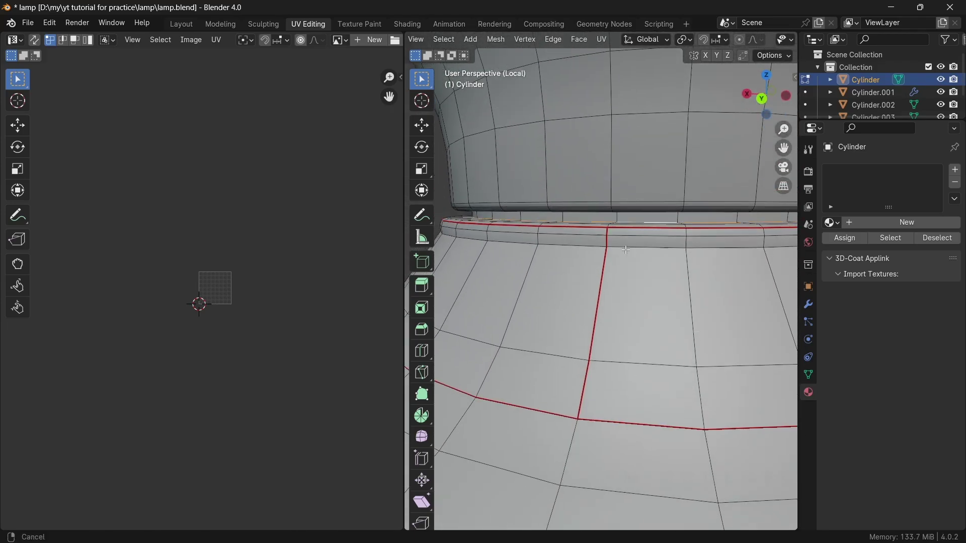
scroll(594, 211, down, 1)
alt+click(578, 187)
key(ctrl+e)
click(557, 304)
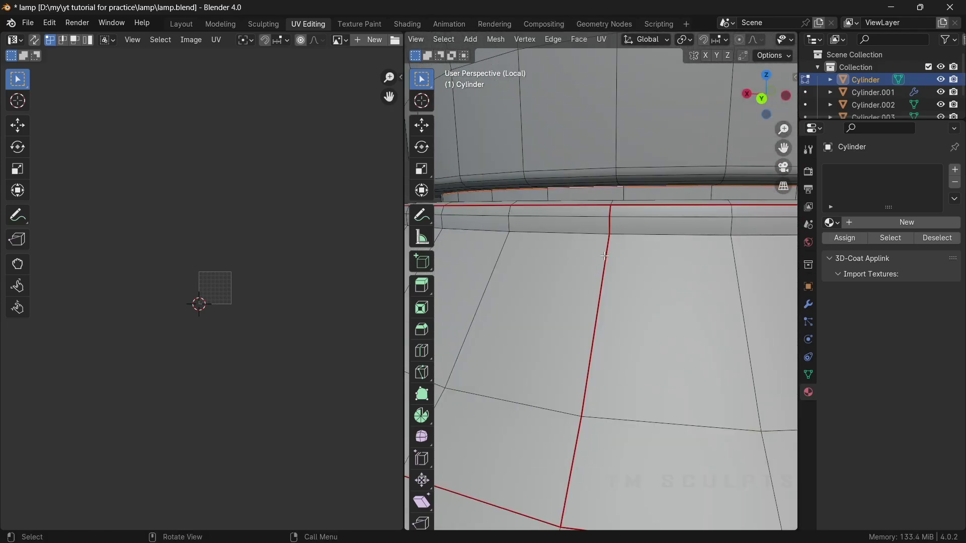
Seam a vertical edge path up the neck to the top rim.
mouse_move(604, 255)
middle_down()
mouse_move(650, 175)
mouse_move(652, 245)
middle_up()
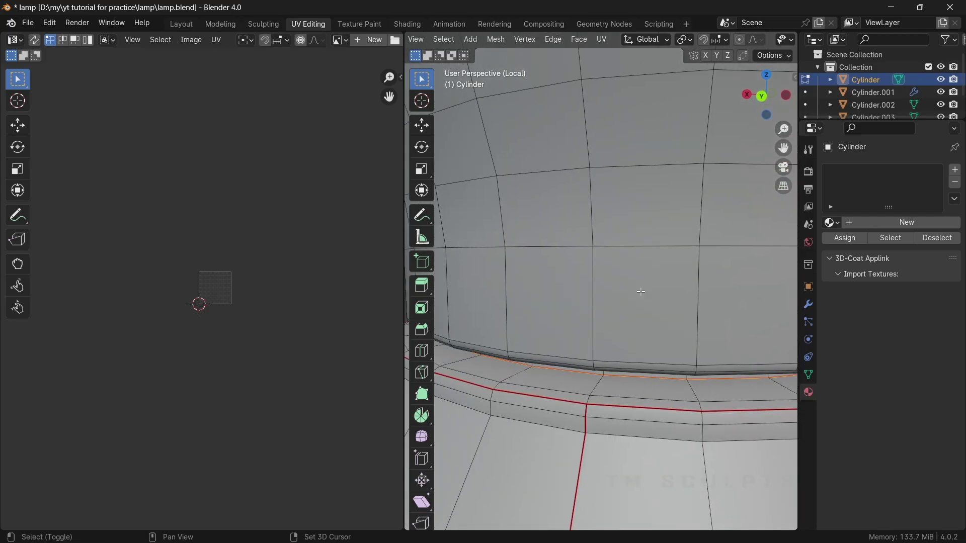
scroll(652, 245, down, 2)
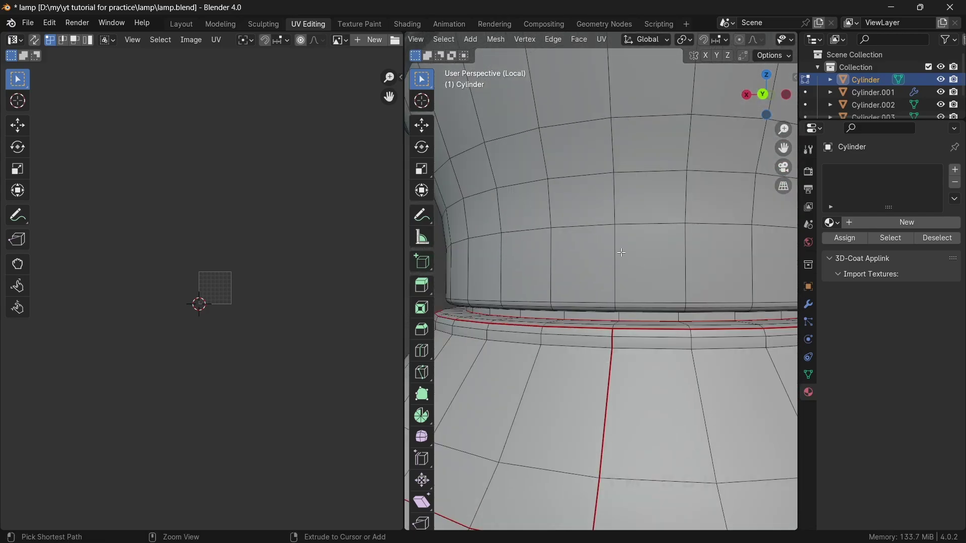
ctrl+click(615, 267)
scroll(624, 281, down, 2)
ctrl+click(616, 241)
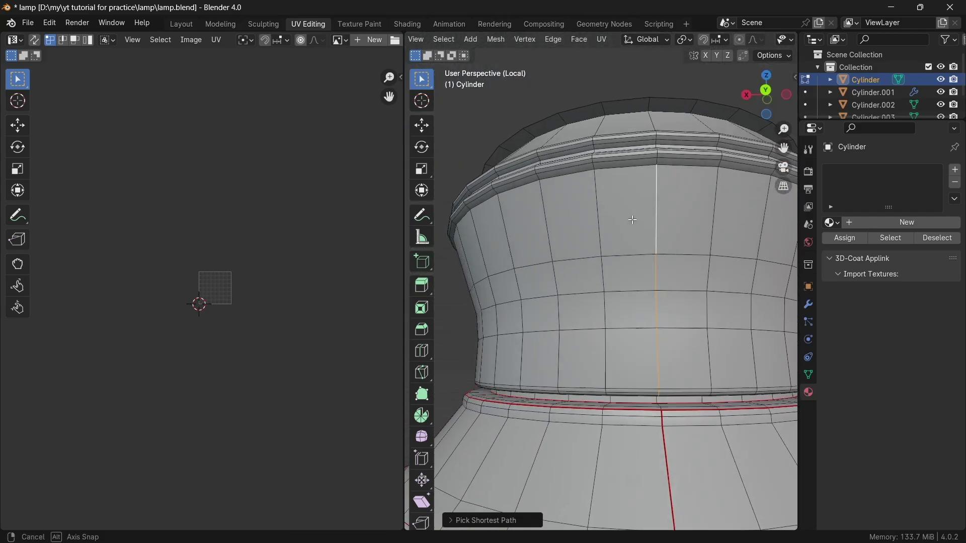
scroll(619, 251, up, 2)
scroll(624, 261, up, 2)
scroll(626, 269, up, 1)
middle_drag(626, 269, 627, 321)
scroll(627, 302, down, 2)
scroll(626, 252, down, 1)
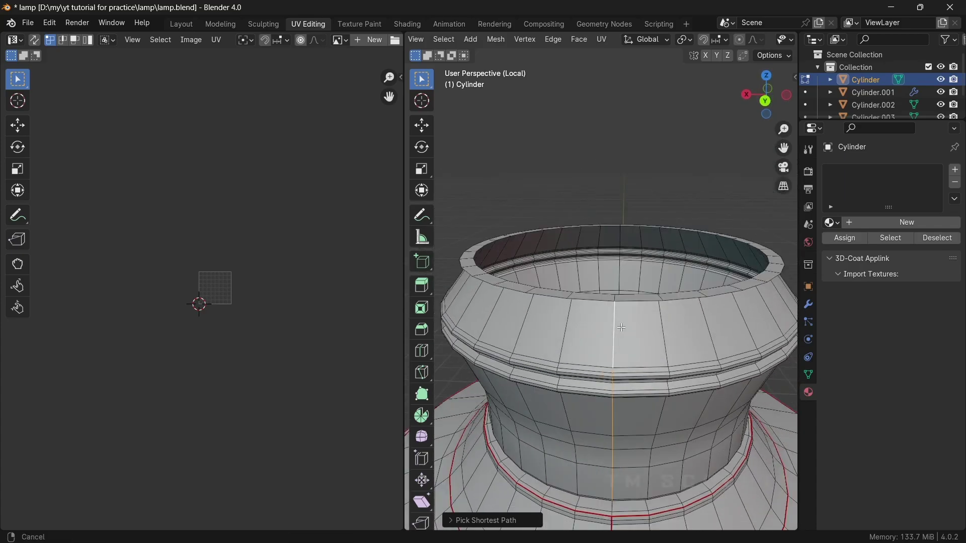
scroll(623, 201, up, 3)
ctrl+click(622, 176)
key(ctrl+e)
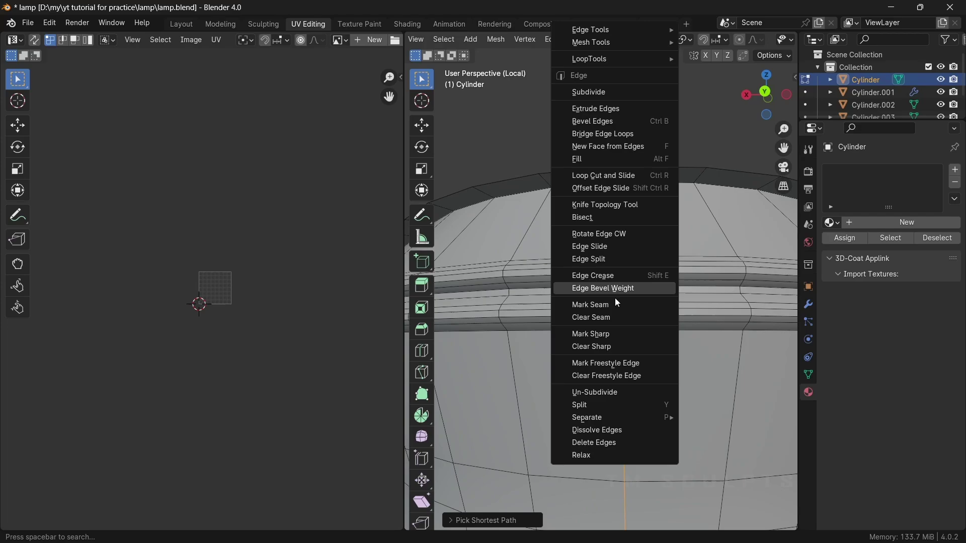
click(618, 305)
Mark the rim edges around the lamp's opening as a seam.
scroll(634, 196, down, 3)
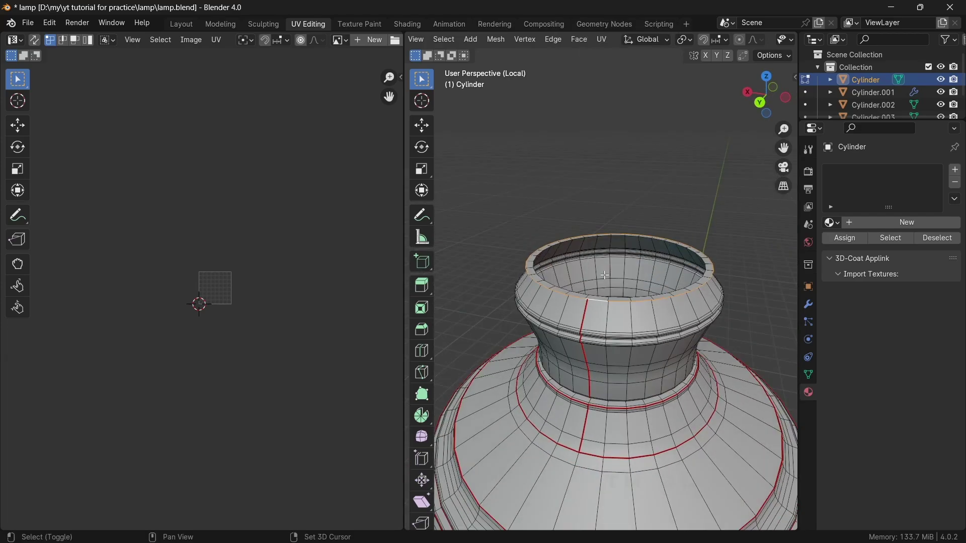
middle_drag(633, 196, 603, 321)
key(ctrl+e)
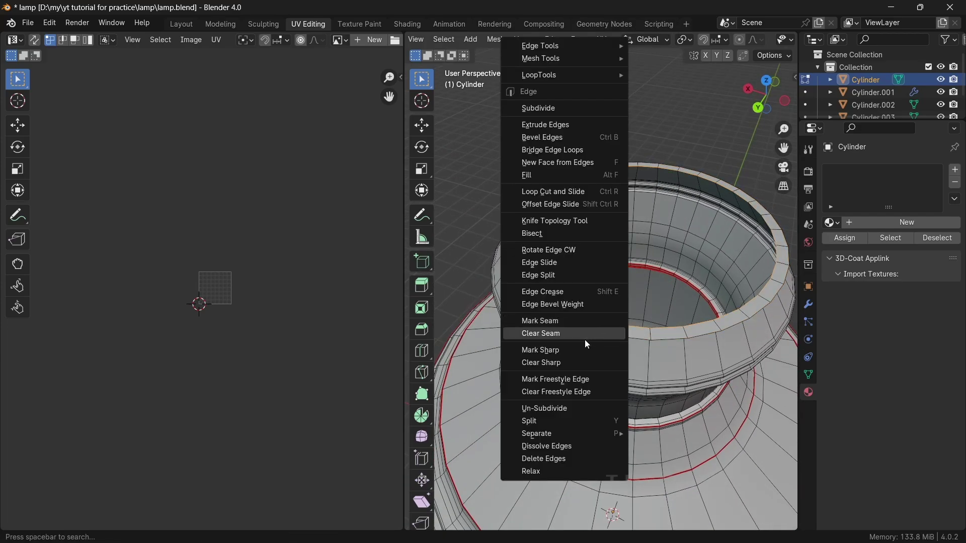
click(584, 333)
key(ctrl+e)
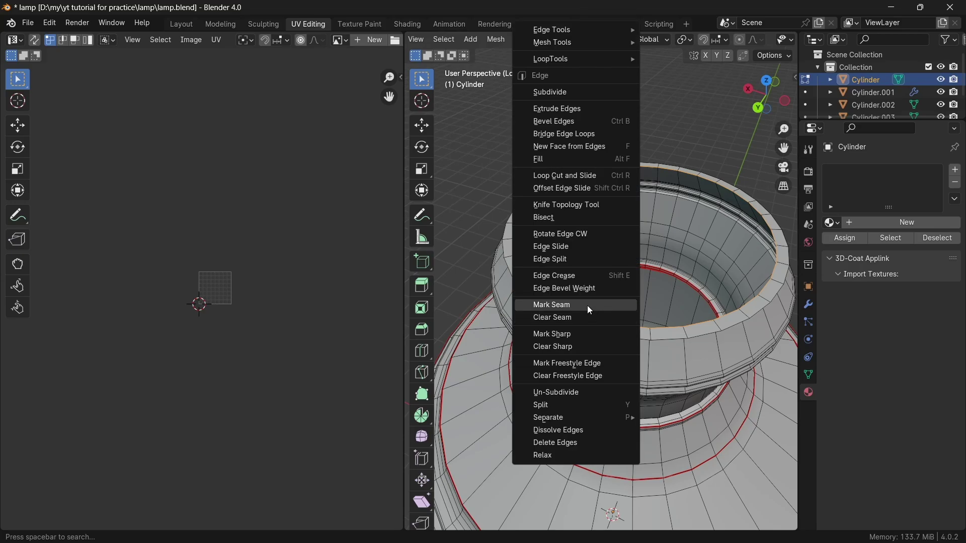
click(586, 306)
scroll(587, 306, down, 4)
middle_drag(587, 306, 626, 285)
Select the whole lamp body mesh and unwrap it along its seams.
key(a)
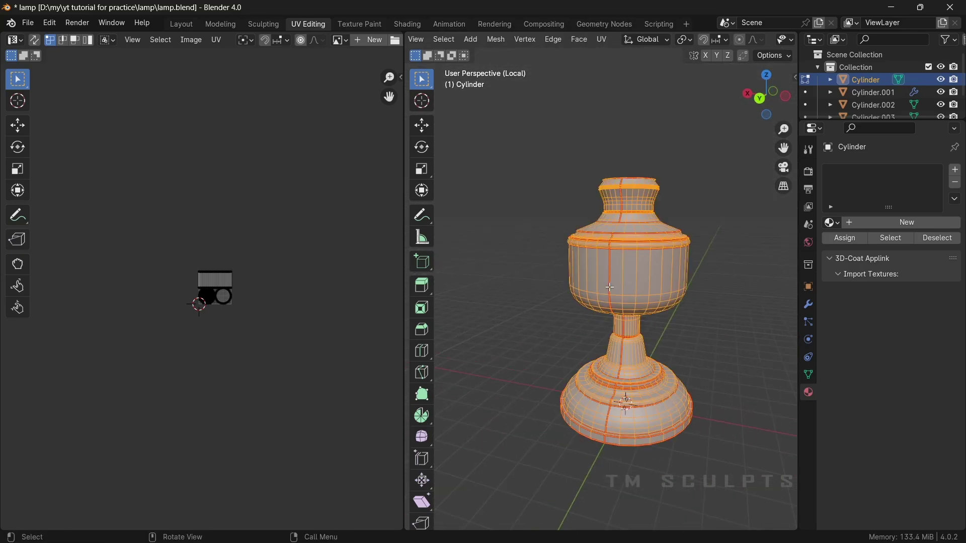
scroll(626, 285, up, 2)
key(u)
click(602, 287)
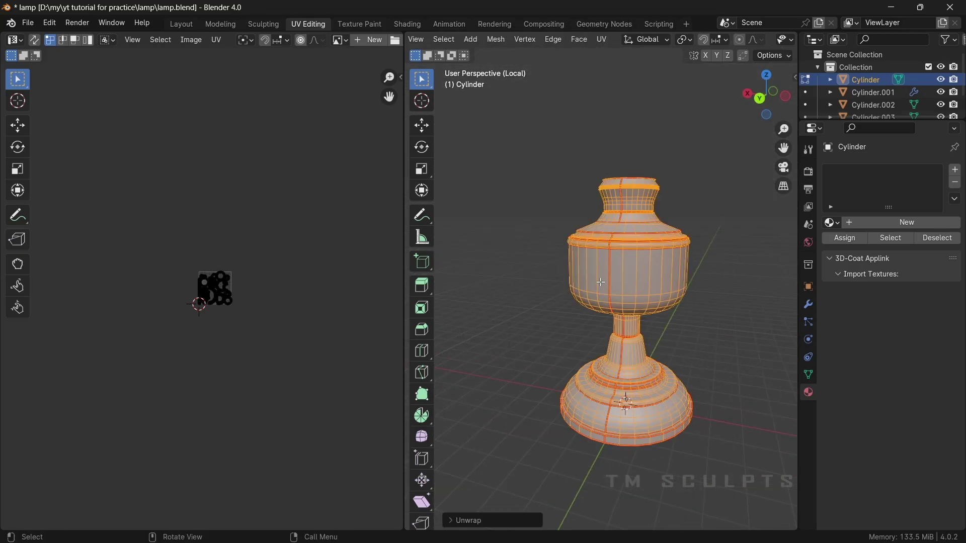
scroll(218, 269, up, 8)
scroll(249, 283, up, 3)
scroll(165, 299, down, 2)
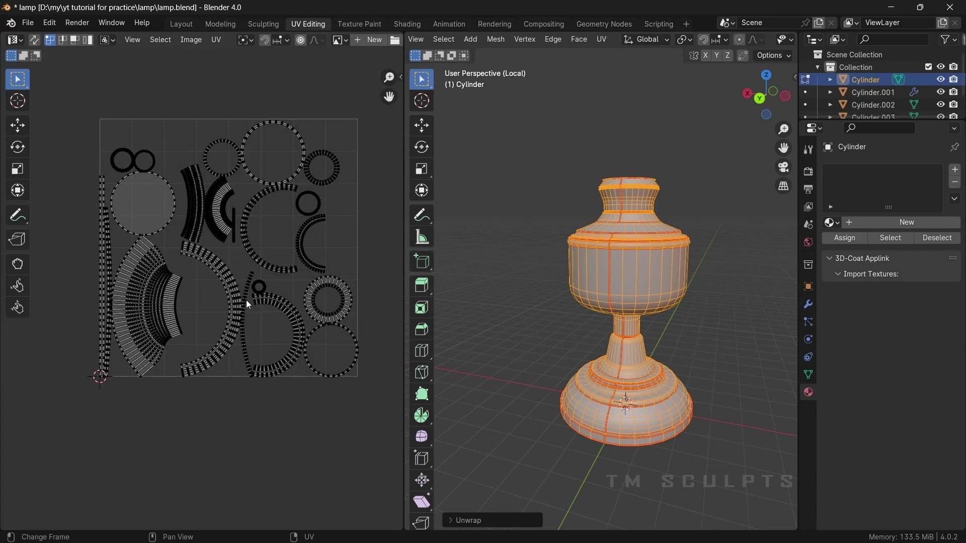
middle_drag(414, 321, 580, 317)
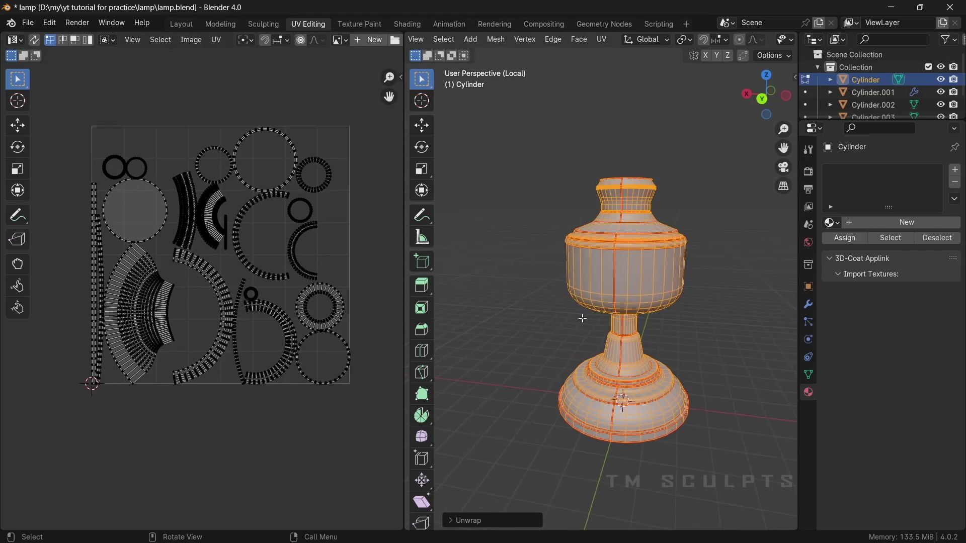
Return to Object Mode and apply the checker Material.001 to the lamp body.
key(Tab)
scroll(610, 321, up, 4)
scroll(618, 322, down, 4)
click(577, 225)
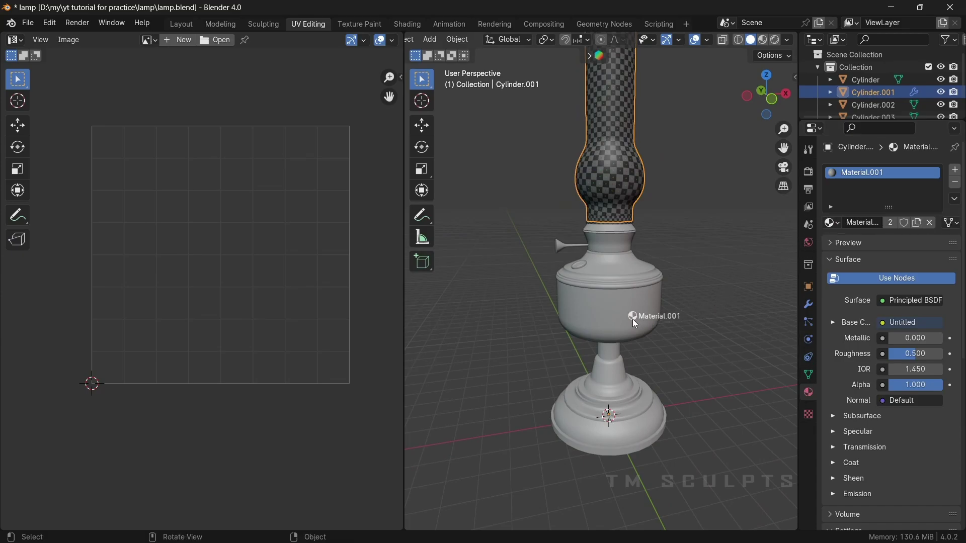
drag(632, 319, 633, 316)
mouse_move(632, 316)
middle_down()
mouse_move(589, 255)
mouse_move(603, 292)
mouse_move(601, 173)
mouse_move(613, 282)
middle_up()
Isolate the Cylinder.003 cap in Local View and select its bottom loop in Edit Mode.
click(591, 254)
key(KP_Divide)
key(Tab)
alt+click(597, 183)
scroll(624, 321, up, 3)
middle_drag(623, 322, 632, 353)
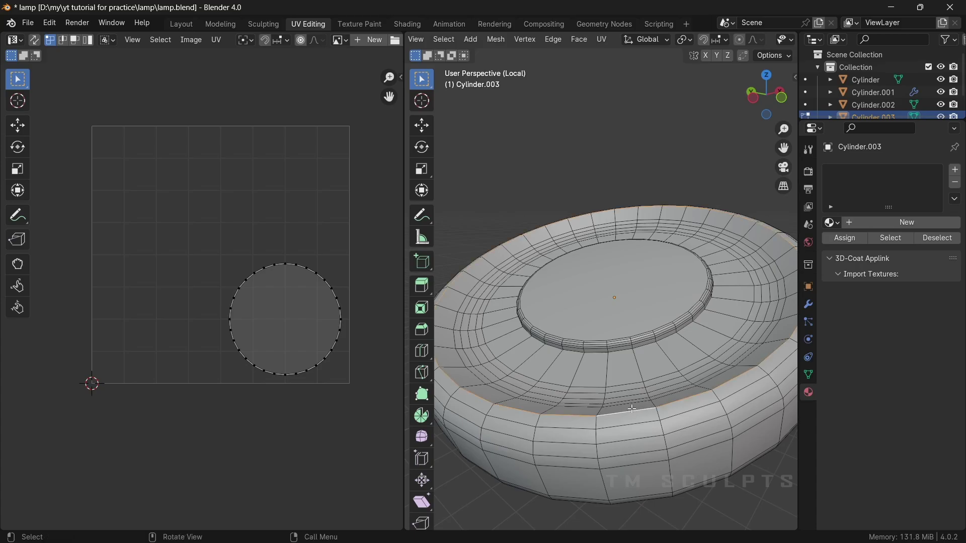
Mark the cap's rim edge loops, including the inner raised ring, as seams.
middle_drag(633, 408, 641, 358)
scroll(645, 341, up, 3)
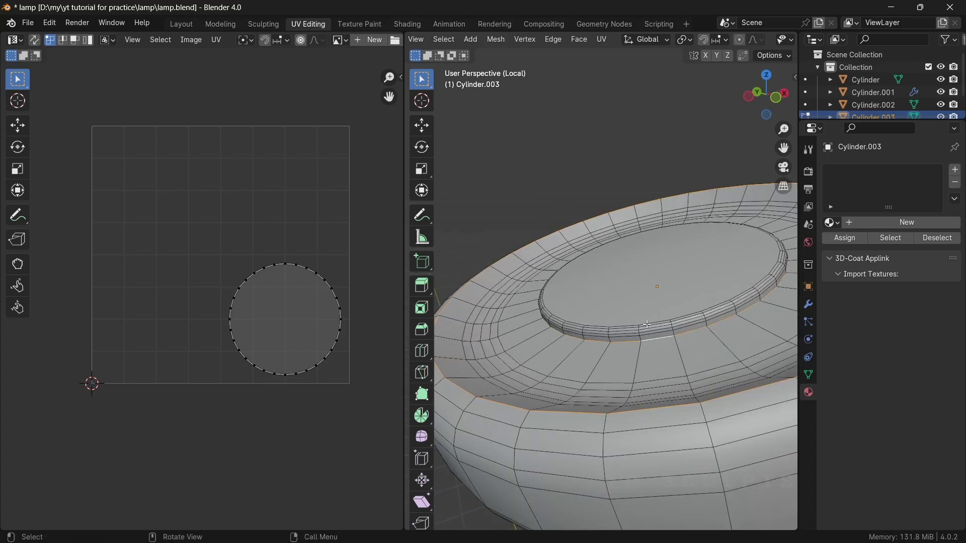
alt+shift+click(647, 324)
scroll(654, 322, down, 2)
key(ctrl+e)
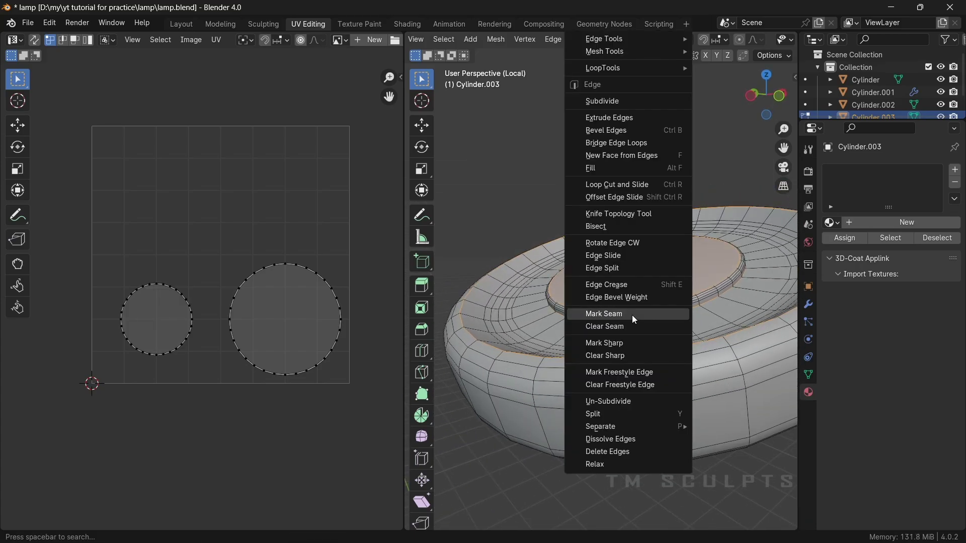
click(632, 315)
Mark one vertical edge on the cap's side as a seam.
mouse_move(632, 315)
middle_down()
mouse_move(609, 243)
mouse_move(664, 330)
middle_up()
alt+click(665, 330)
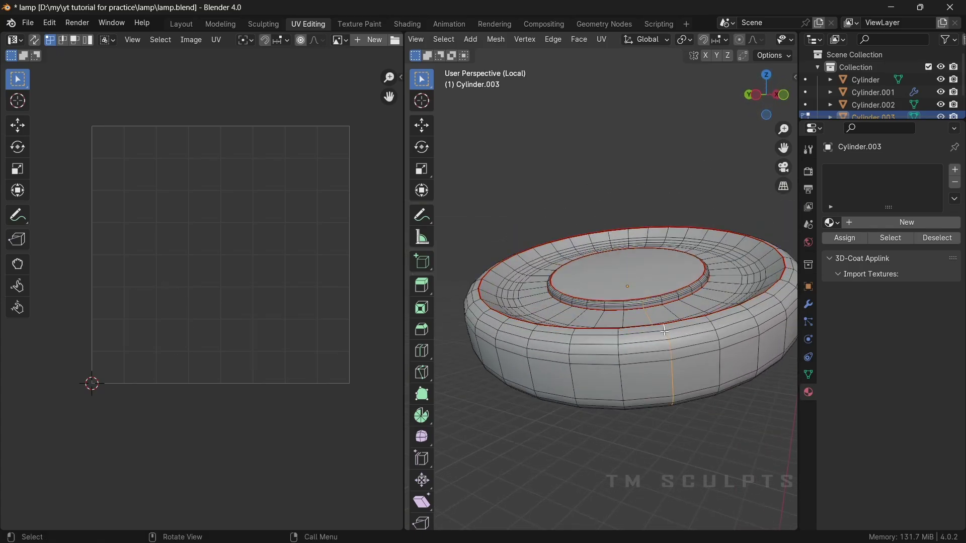
scroll(665, 330, up, 3)
middle_drag(664, 330, 623, 332)
scroll(629, 334, up, 1)
scroll(653, 340, up, 2)
scroll(685, 343, up, 2)
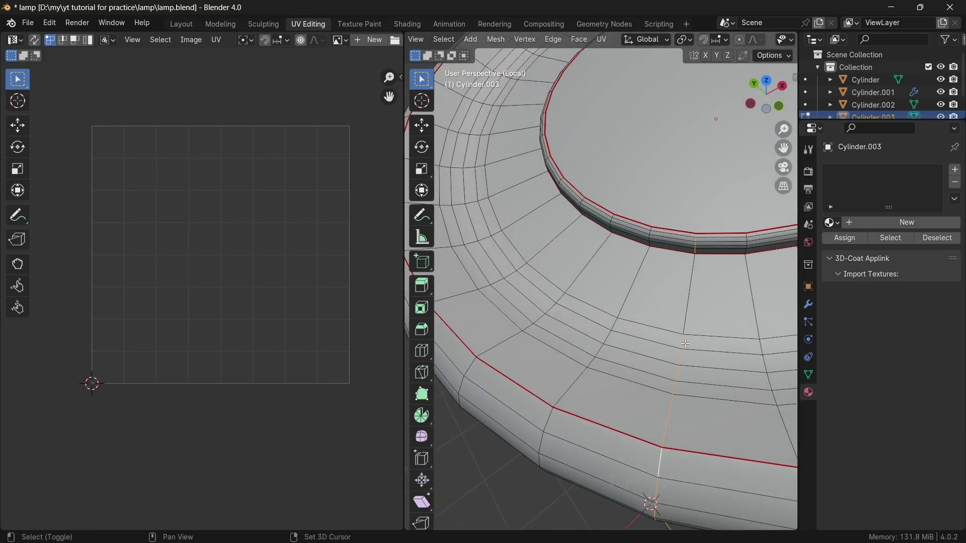
scroll(671, 399, down, 3)
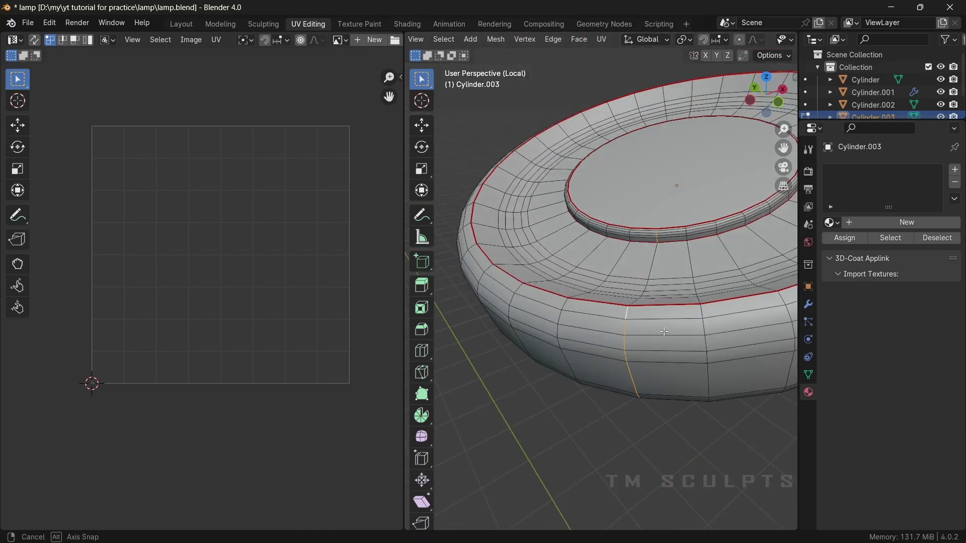
key(ctrl+e)
click(643, 330)
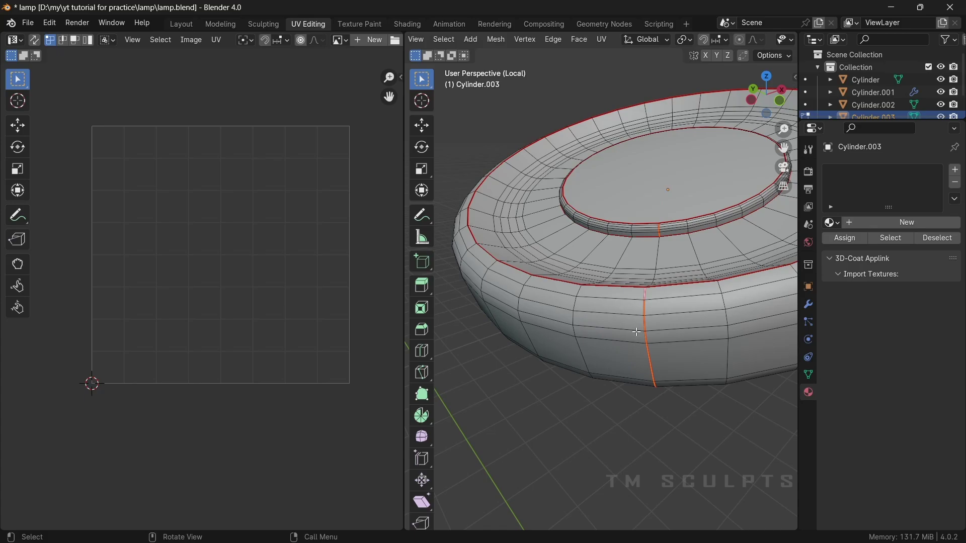
Unwrap the whole cap mesh, return to Object Mode and leave local view.
key(a)
key(u)
click(653, 308)
key(u)
click(652, 309)
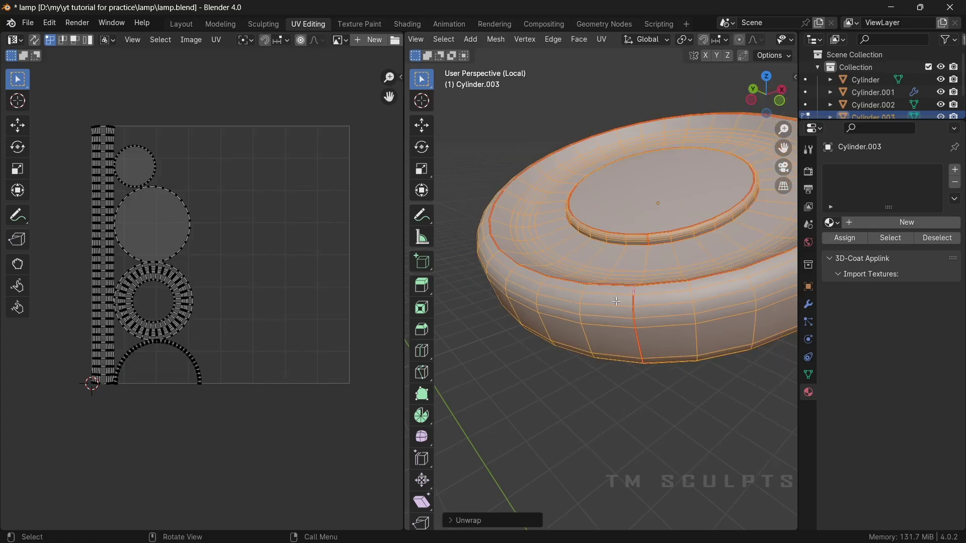
key(Tab)
key(KP_Divide)
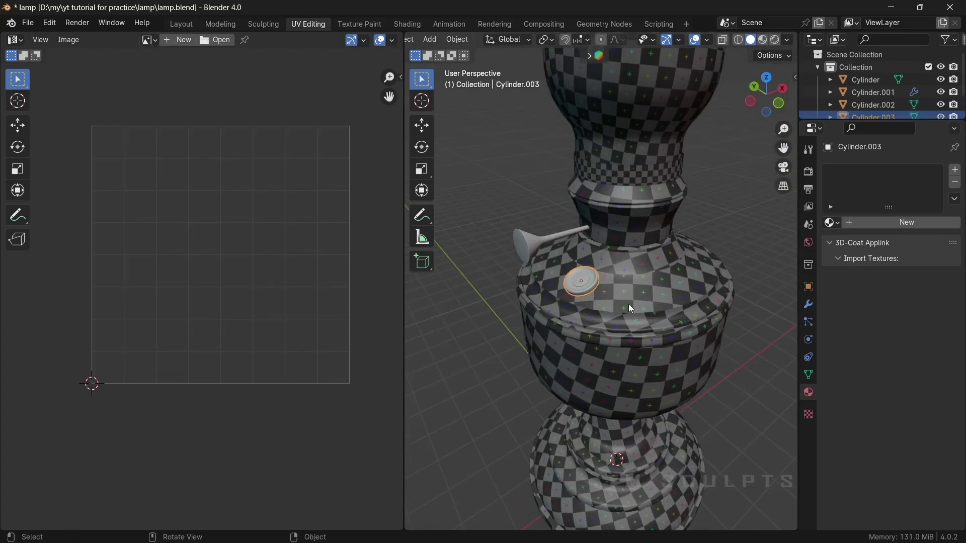
Apply the checker material Material.001 to the knob.
click(628, 303)
scroll(629, 304, up, 3)
drag(629, 262, 628, 262)
scroll(629, 263, down, 3)
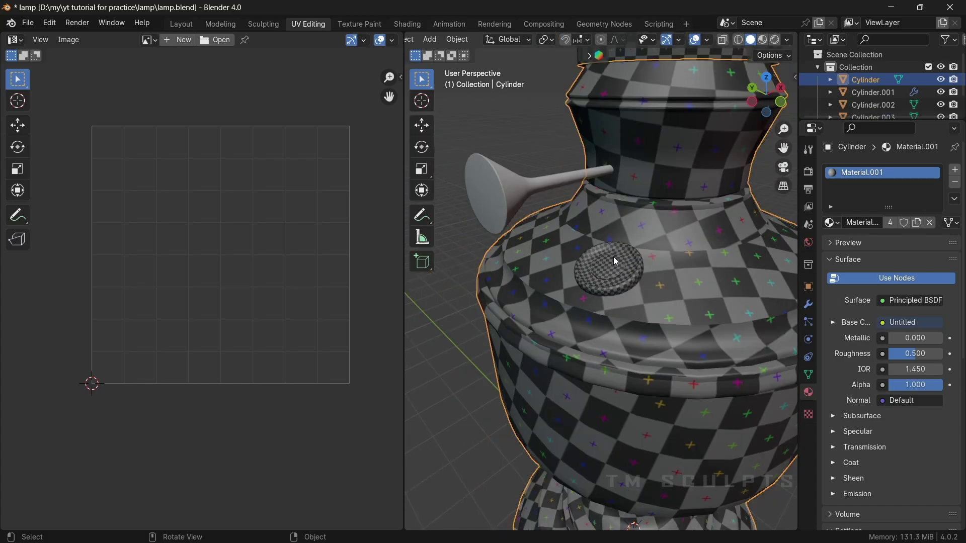
Isolate the spout and delete its end-cap face in Edit Mode.
click(525, 195)
key(KP_Divide)
middle_drag(509, 231, 636, 292)
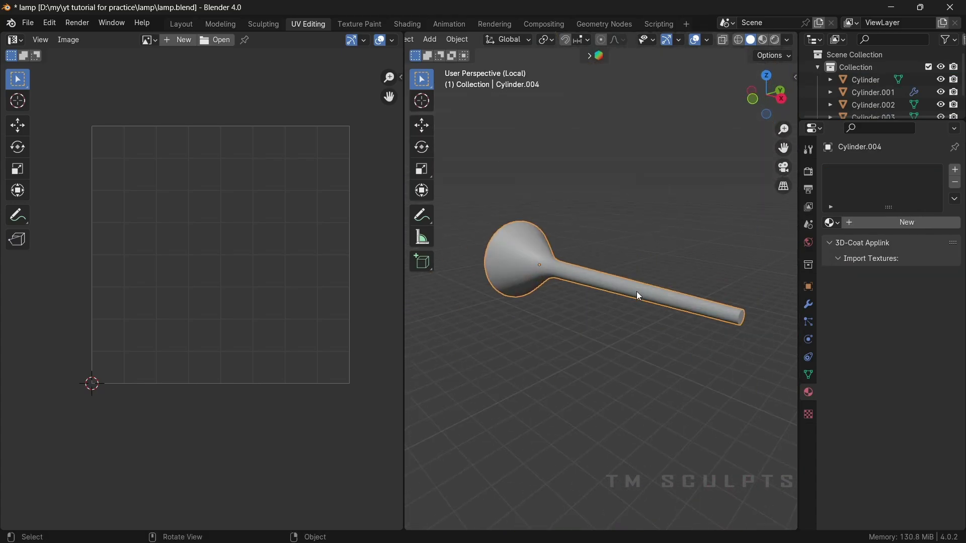
key(Tab)
key(x)
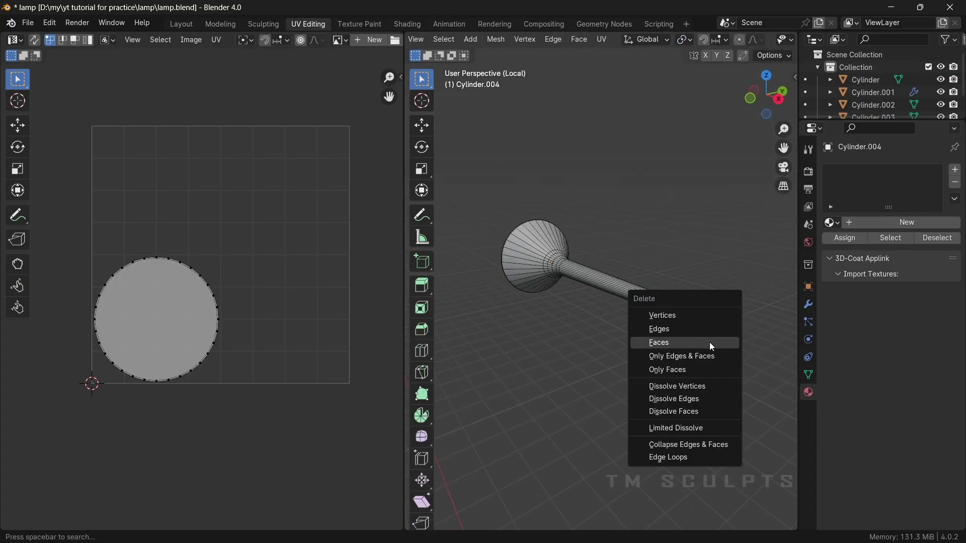
click(709, 342)
Mark seams on the spout's rim loop and one lengthwise edge.
middle_drag(709, 342, 603, 312)
scroll(602, 312, up, 4)
alt+click(536, 289)
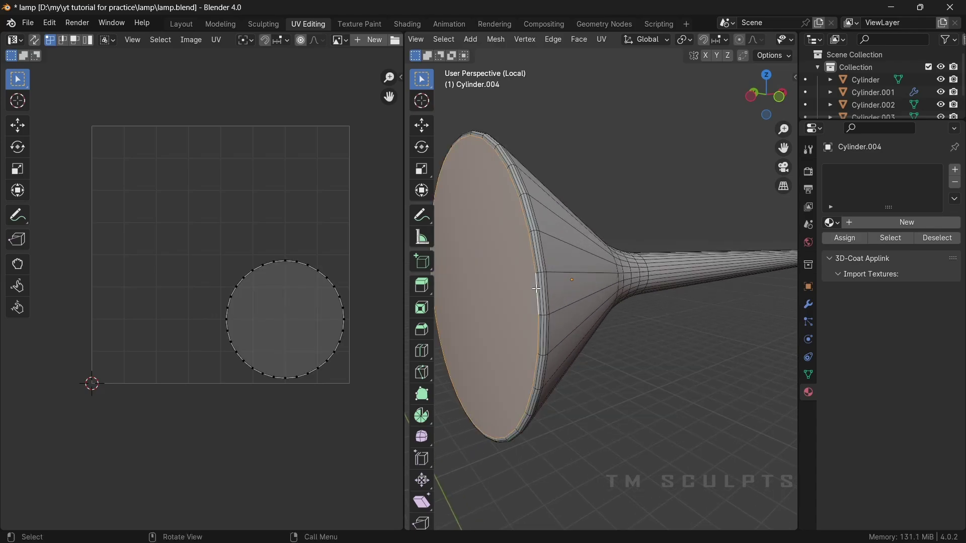
middle_drag(555, 288, 638, 267)
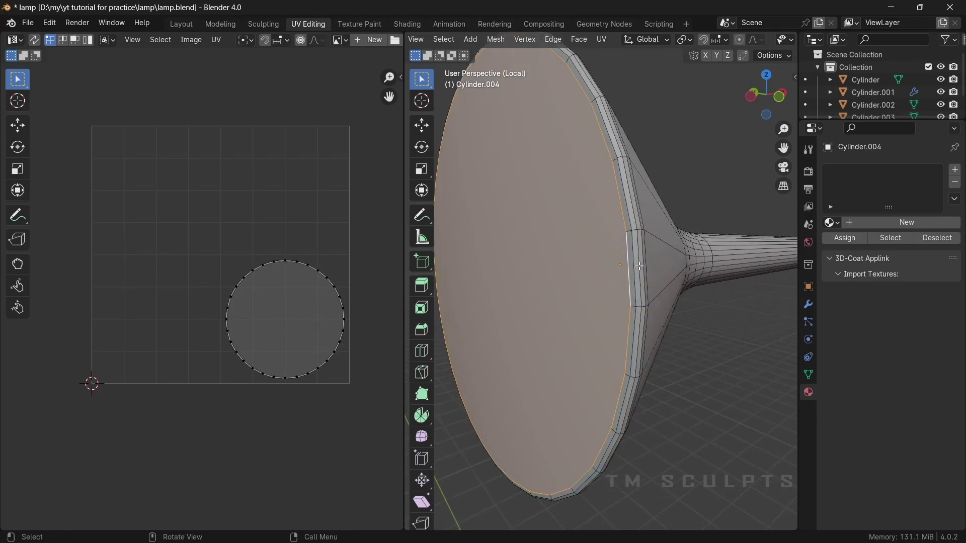
alt+click(639, 266)
key(ctrl+e)
click(602, 305)
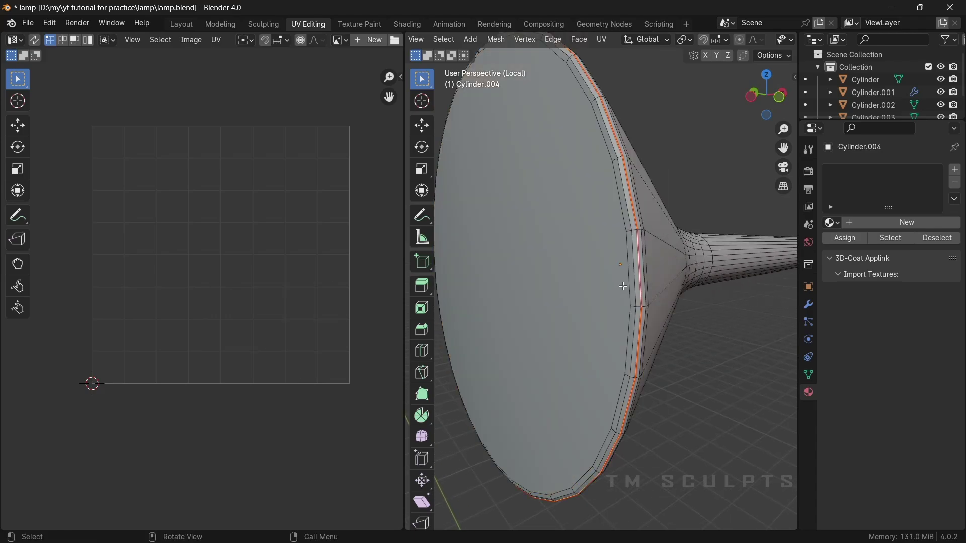
mouse_move(658, 242)
middle_down()
mouse_move(566, 263)
mouse_move(553, 209)
mouse_move(608, 161)
mouse_move(609, 264)
middle_up()
key(ctrl+e)
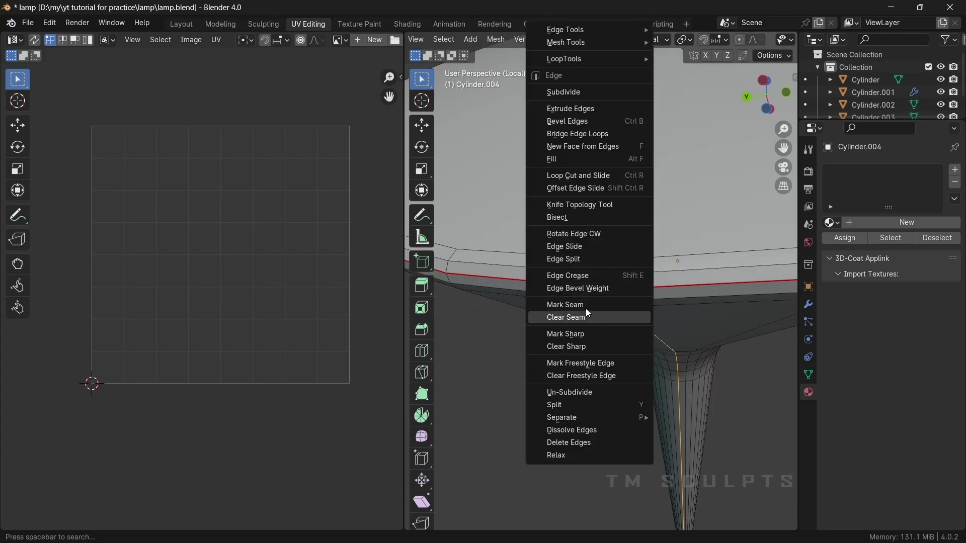
click(588, 315)
Unwrap the whole spout, return to Object Mode and show the full lamp.
mouse_move(589, 315)
middle_down()
mouse_move(612, 287)
mouse_move(605, 327)
middle_up()
key(a)
key(u)
click(612, 315)
key(Tab)
key(slash)
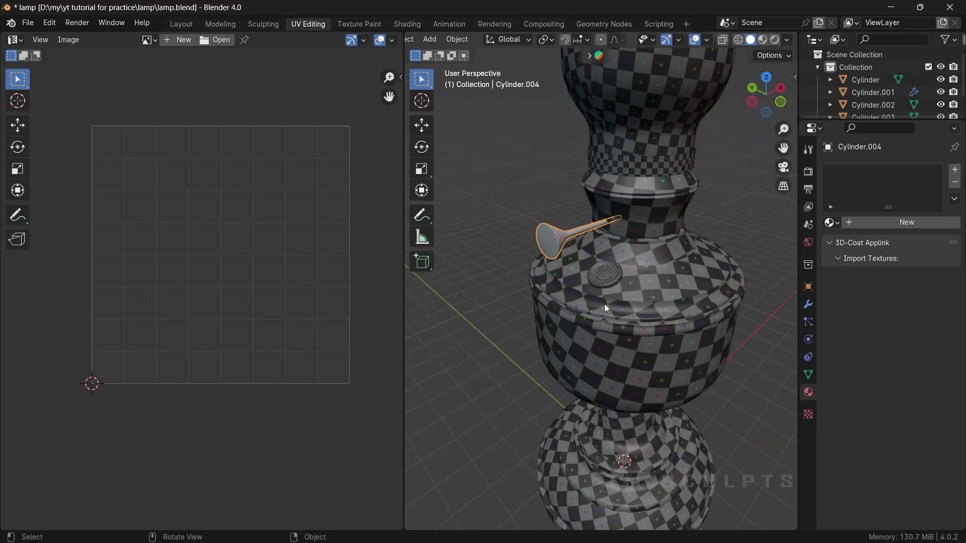
click(785, 245)
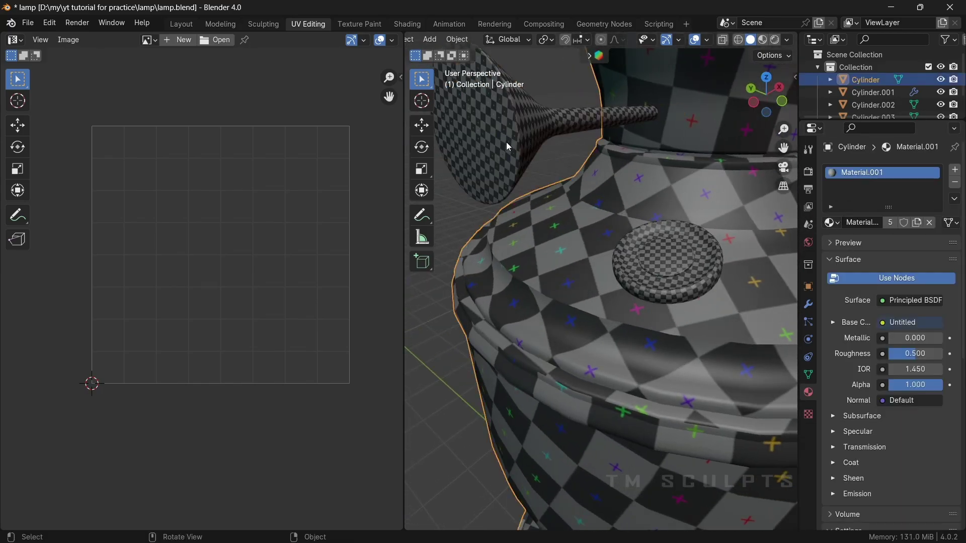
scroll(656, 251, down, 6)
Edit all lamp parts together and average the scale of their UV islands.
key(a)
scroll(649, 251, up, 3)
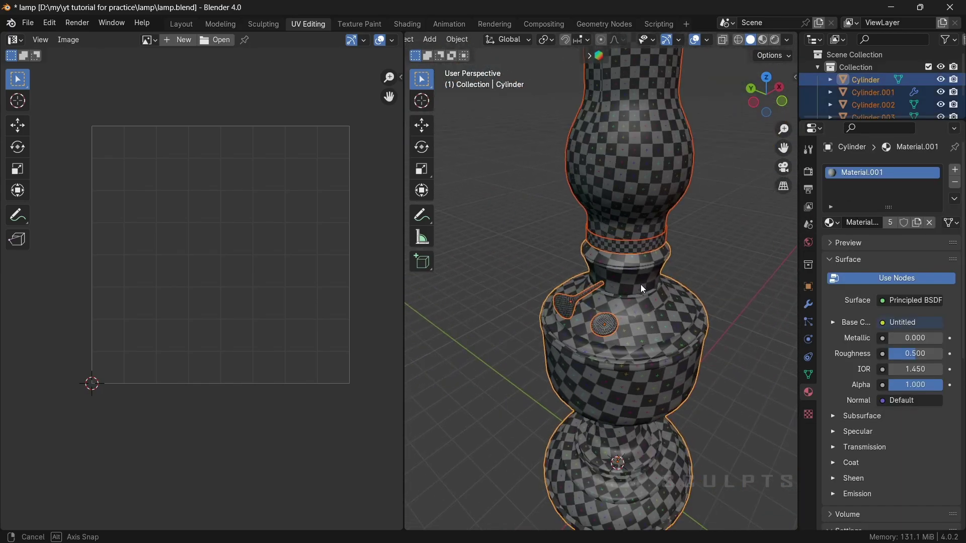
key(Tab)
scroll(643, 286, up, 2)
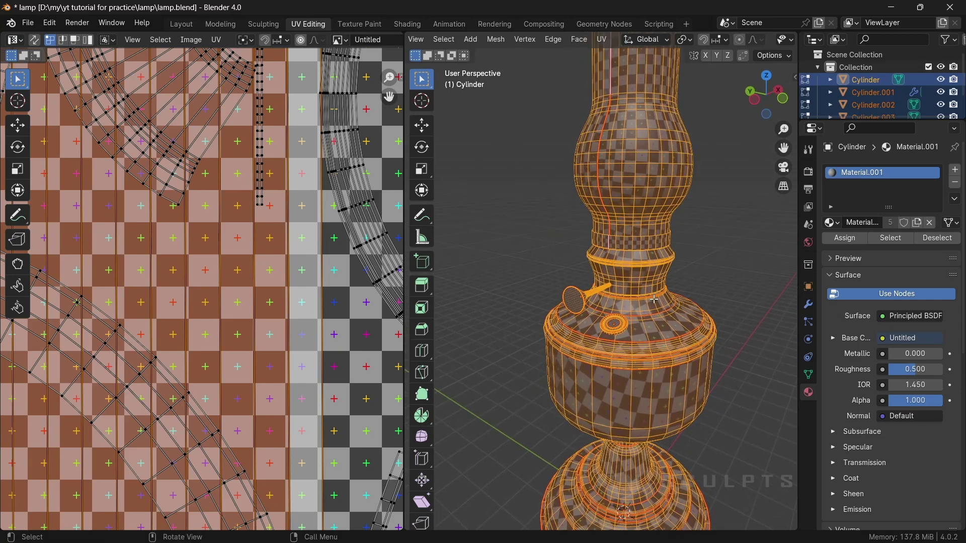
scroll(654, 300, down, 2)
scroll(210, 310, down, 3)
scroll(206, 303, down, 2)
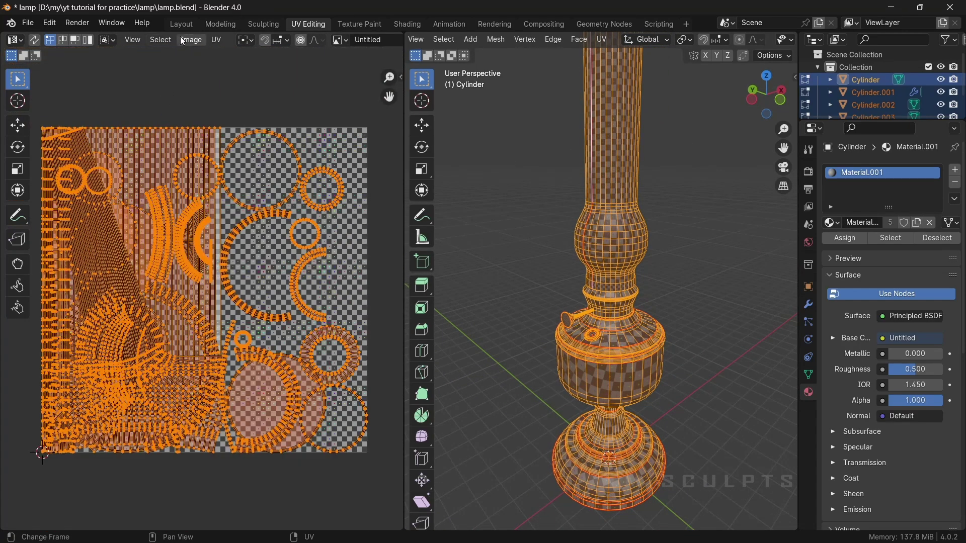
click(218, 40)
click(272, 276)
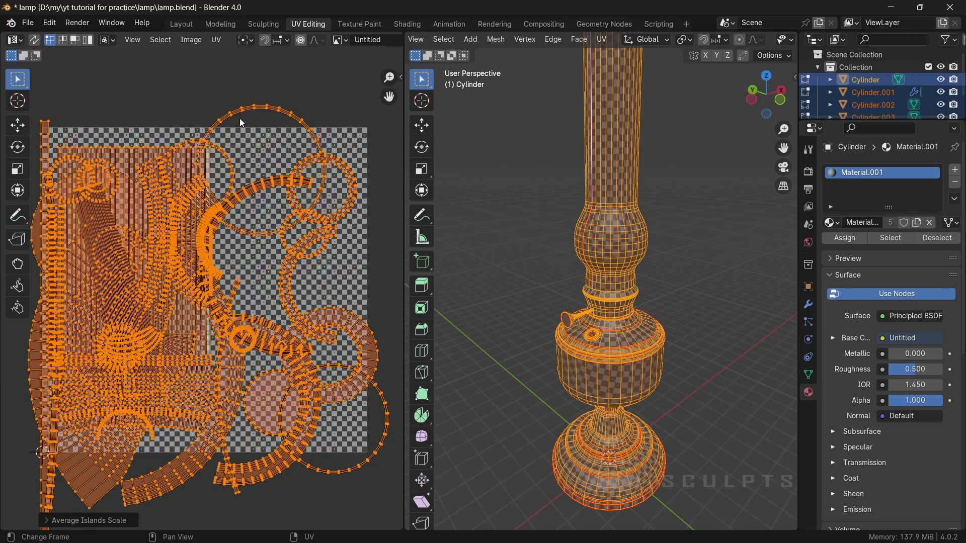
Pack all UV islands into one layout and return to Object Mode.
click(218, 40)
click(252, 262)
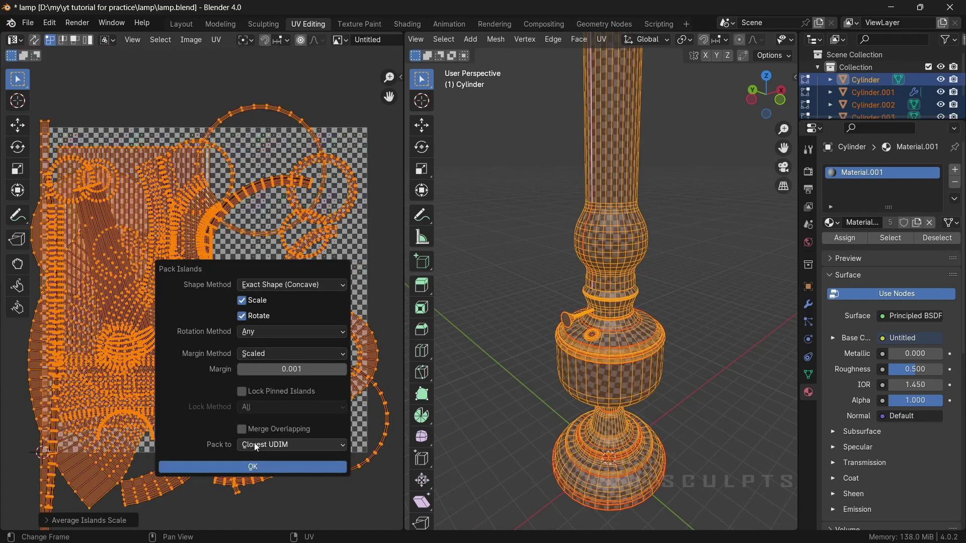
click(257, 469)
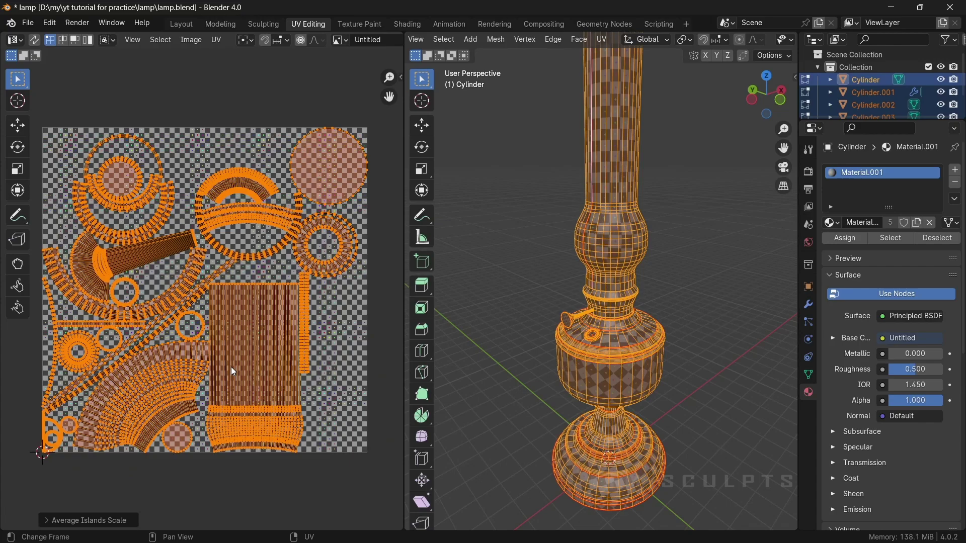
key(Tab)
scroll(589, 302, down, 3)
mouse_move(589, 302)
middle_down()
mouse_move(637, 272)
mouse_move(608, 288)
middle_up()
key(ctrl+a)
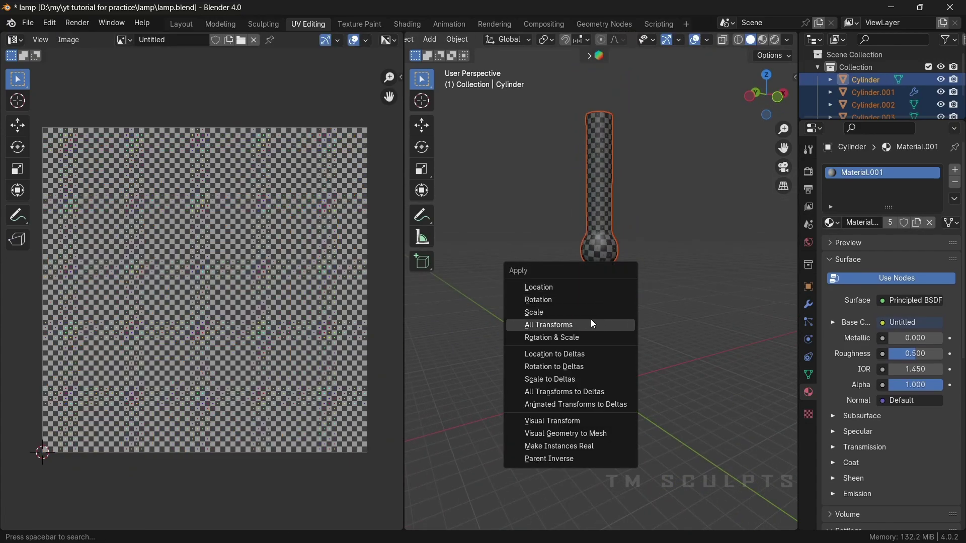
Apply all transforms, then re-average island scale and repack the lamp's UVs.
click(593, 325)
key(Tab)
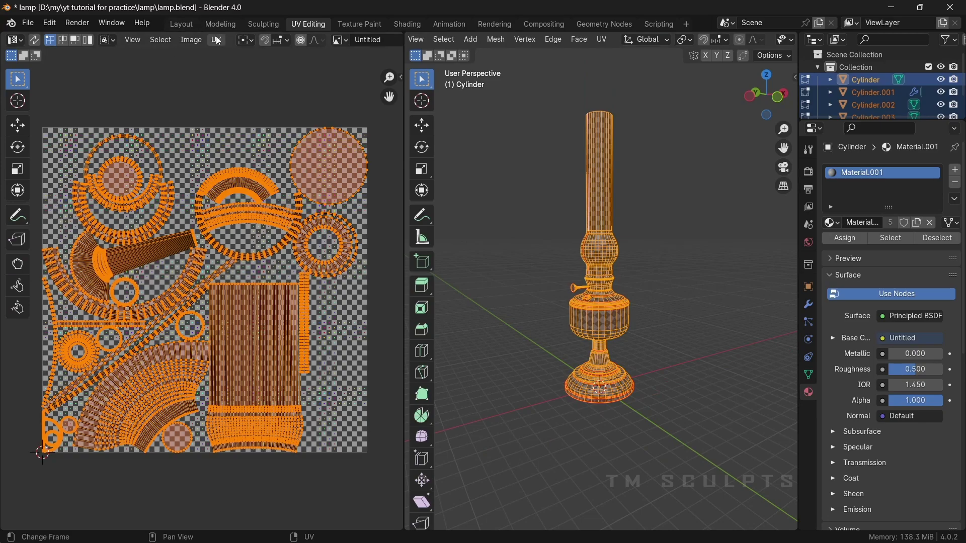
click(216, 39)
click(266, 277)
click(216, 39)
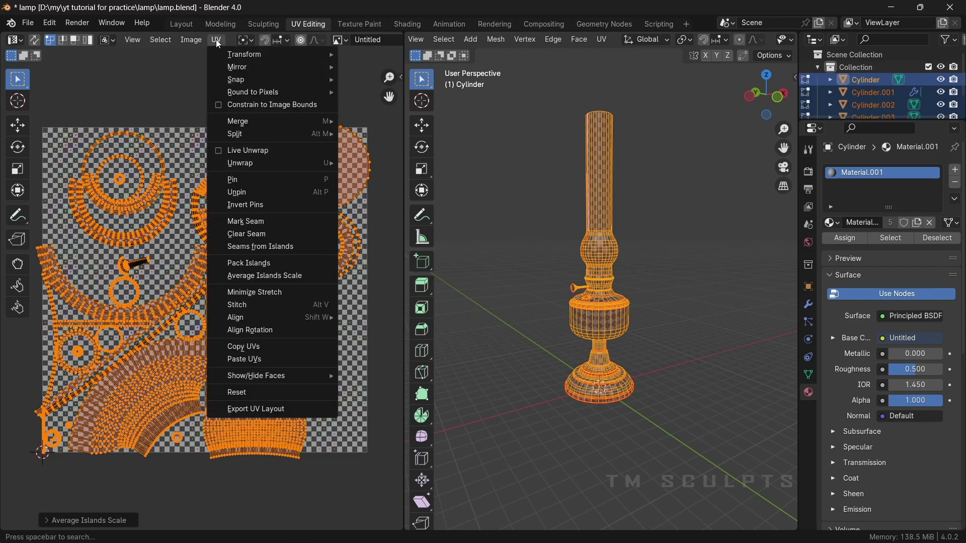
click(263, 264)
click(240, 464)
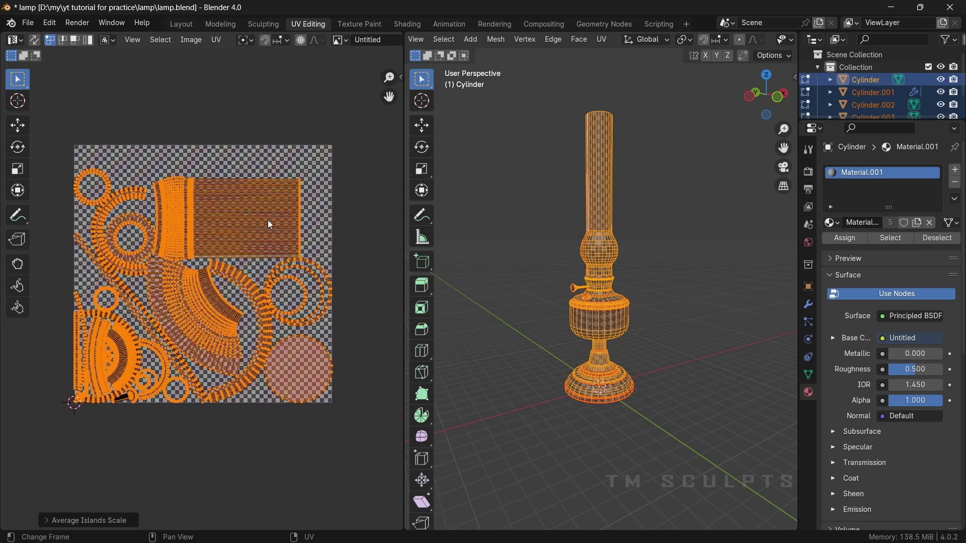
Return to Object Mode, orbit the lamp, and re-enter Edit Mode to check UVs.
key(Tab)
mouse_move(632, 307)
middle_down()
mouse_move(587, 345)
mouse_move(551, 304)
mouse_move(598, 288)
mouse_move(681, 286)
mouse_move(619, 382)
mouse_move(562, 391)
mouse_move(500, 337)
mouse_move(589, 325)
mouse_move(517, 369)
mouse_move(658, 377)
mouse_move(740, 347)
mouse_move(519, 339)
mouse_move(710, 275)
mouse_move(590, 399)
mouse_move(564, 393)
mouse_move(416, 432)
mouse_move(753, 363)
mouse_move(669, 336)
mouse_move(670, 329)
mouse_move(596, 343)
mouse_move(578, 316)
mouse_move(682, 290)
middle_up()
scroll(590, 326, down, 4)
key(Tab)
key(Tab)
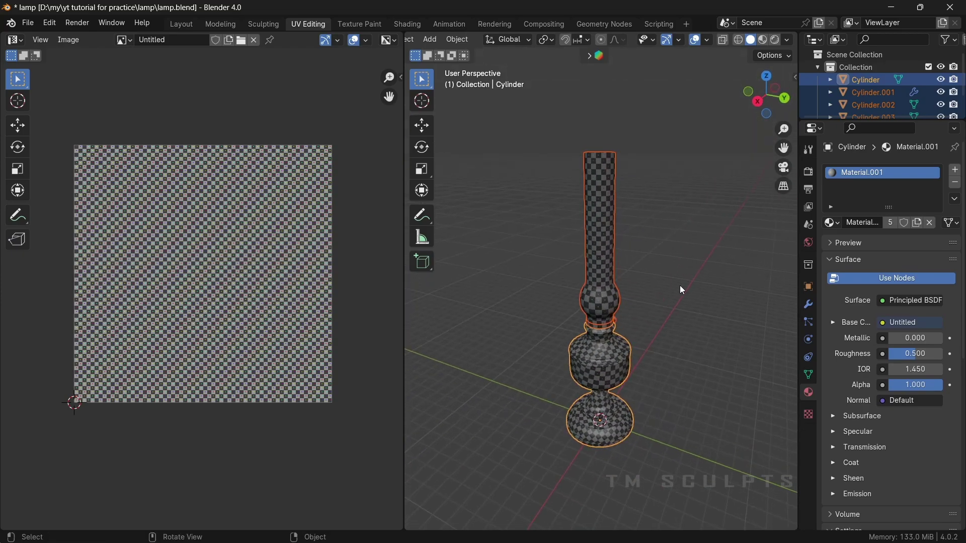
In the Layout workspace, set viewport shading to MatCap lighting with Texture colour.
click(182, 25)
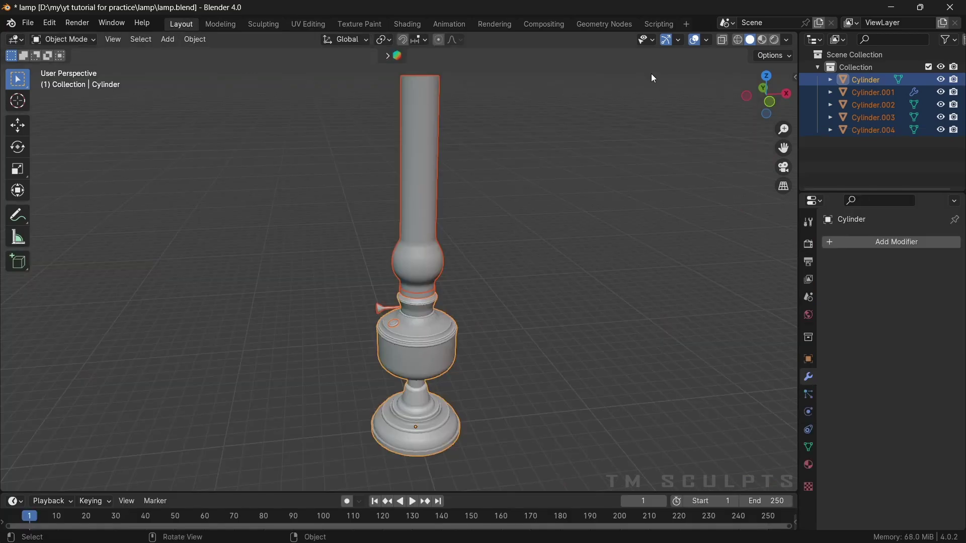
click(787, 39)
click(781, 100)
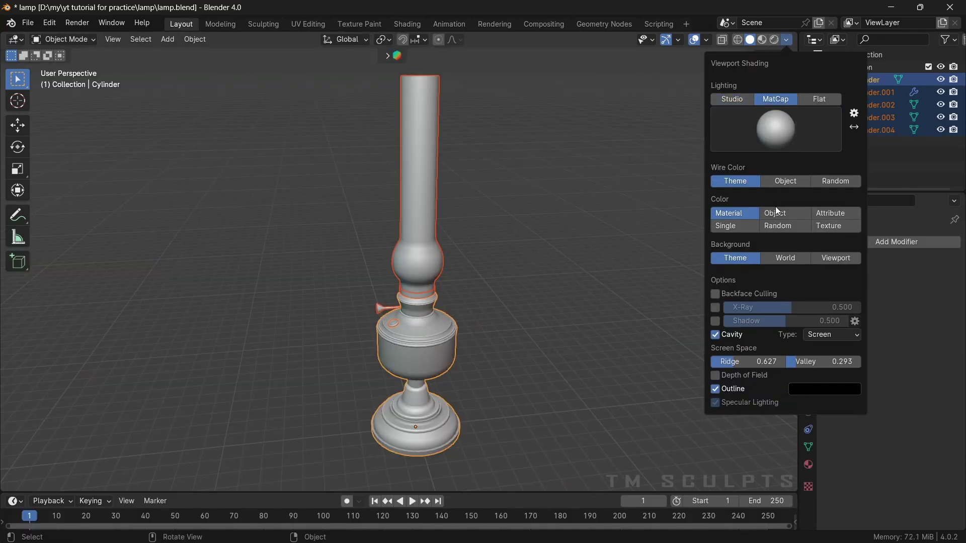
click(828, 226)
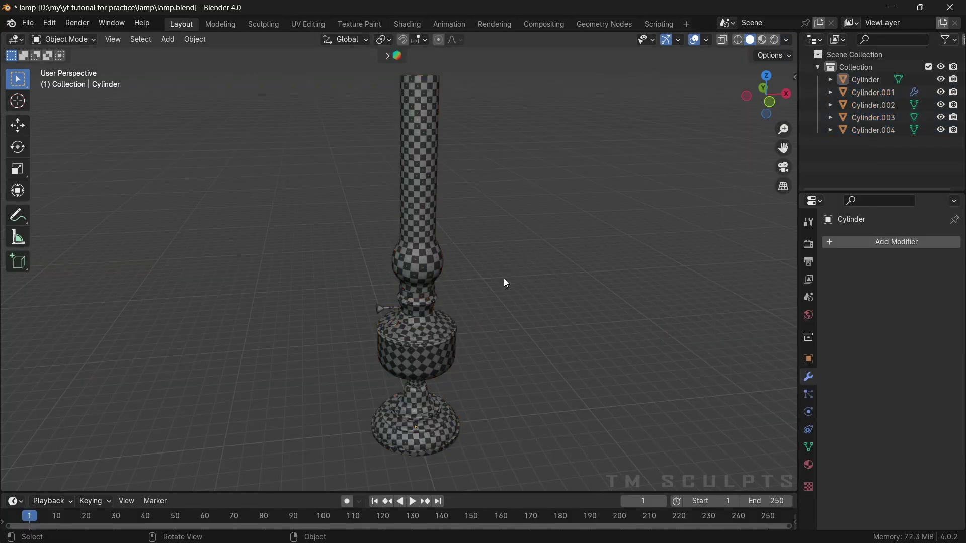